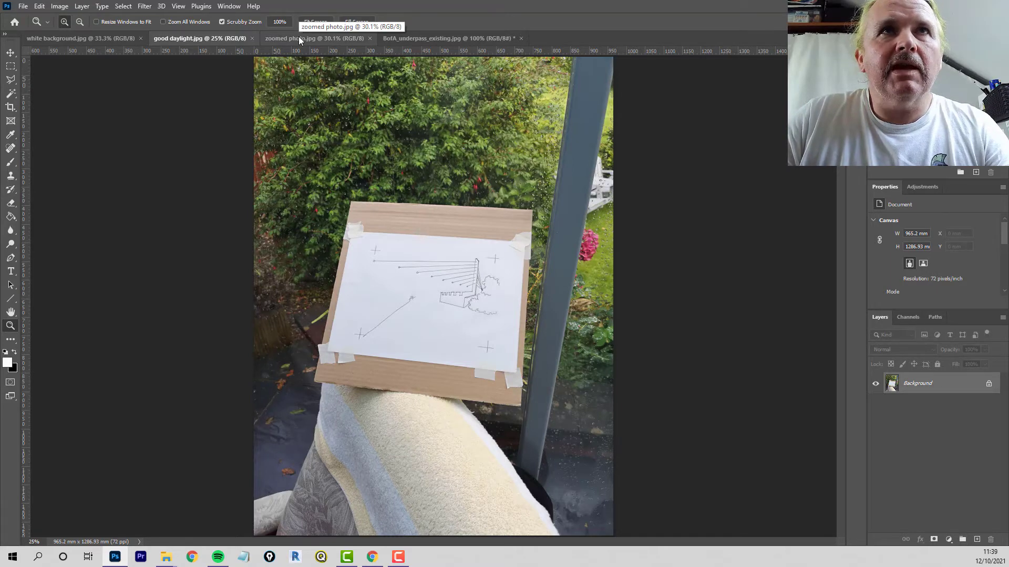
- Bring up the zoomed photo.jpg document and activate the Polygonal Lasso tool
left_click(299, 38)
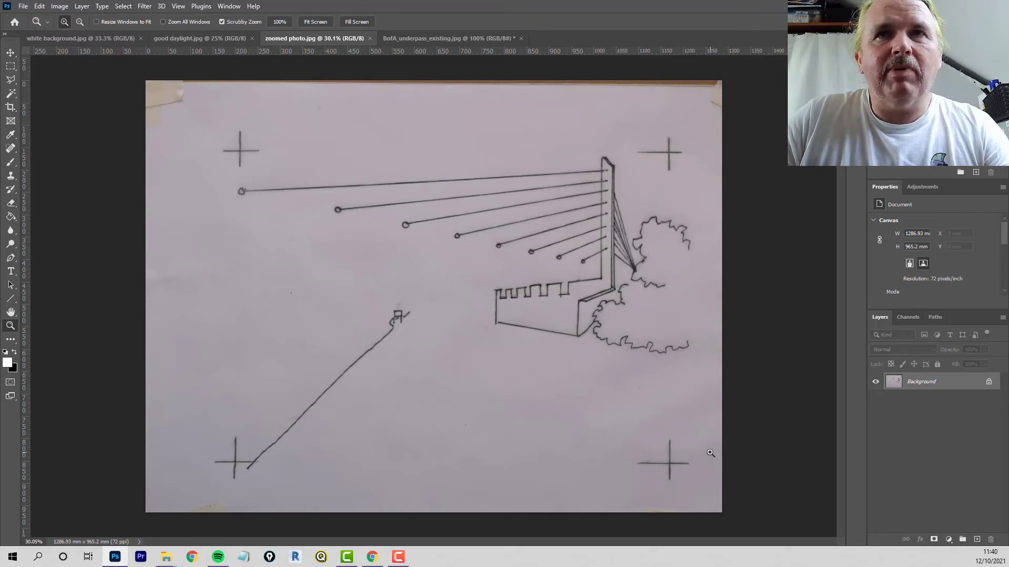
left_click(434, 38)
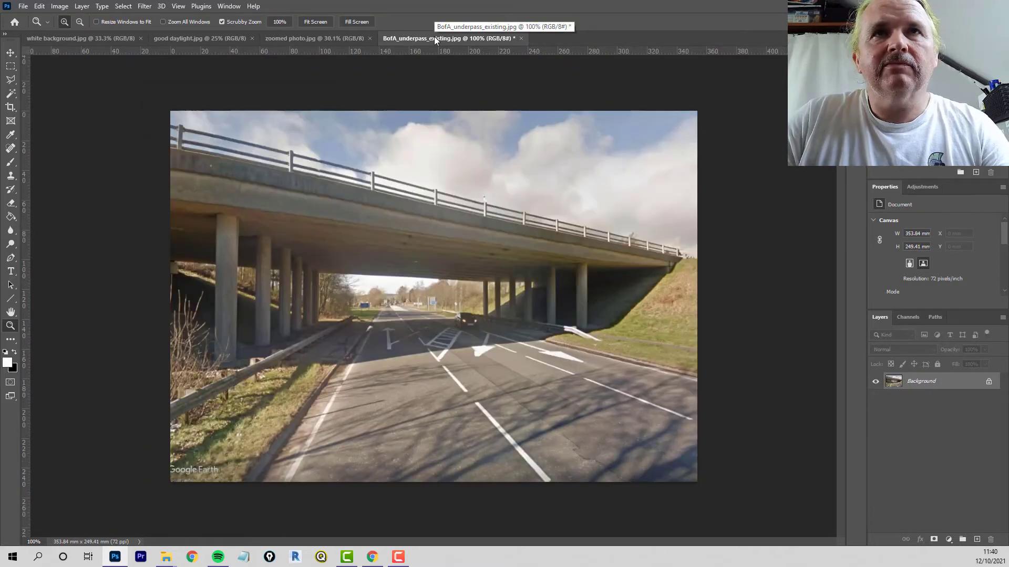
left_click(335, 38)
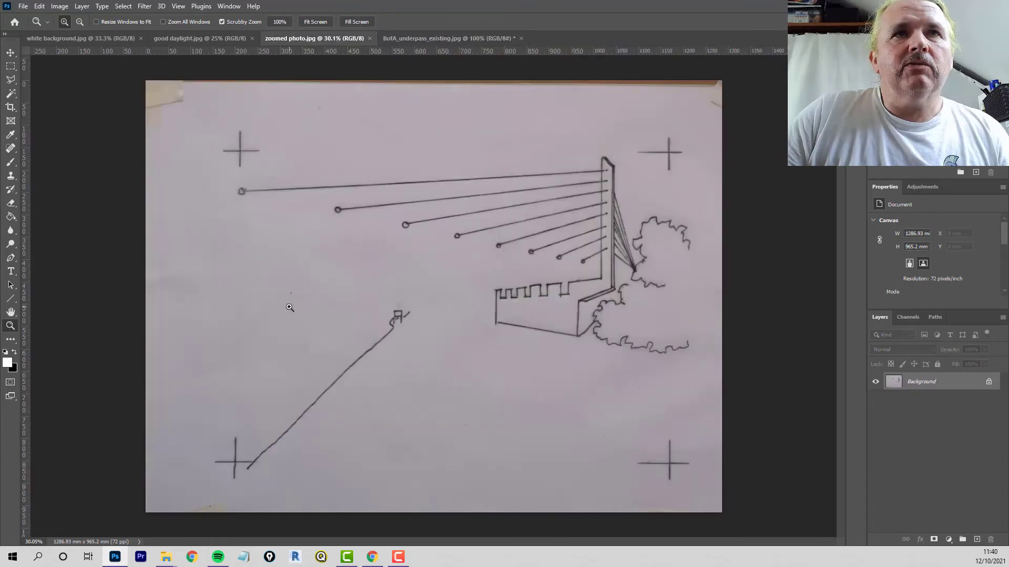
left_click(11, 80)
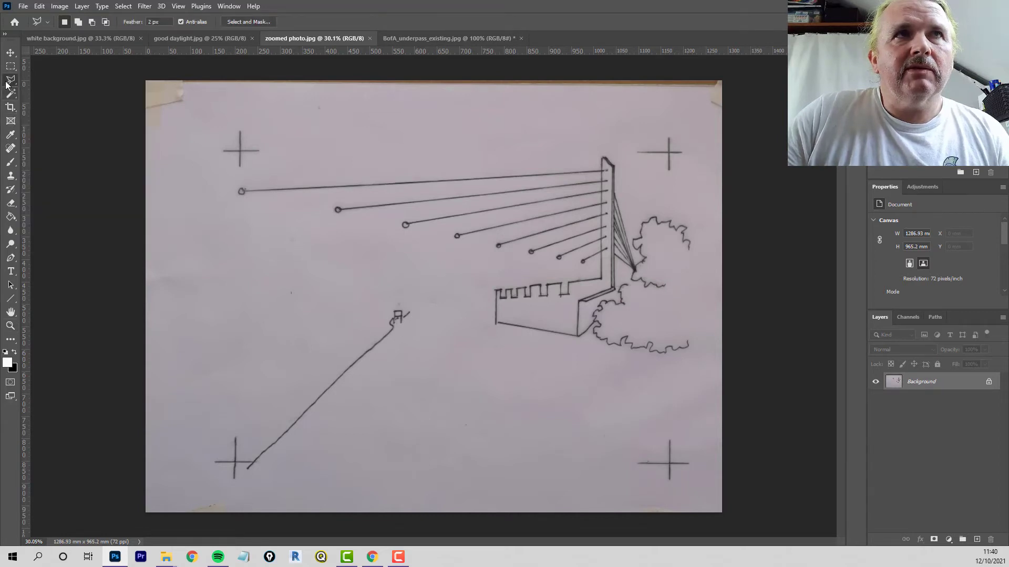
right_click(10, 80)
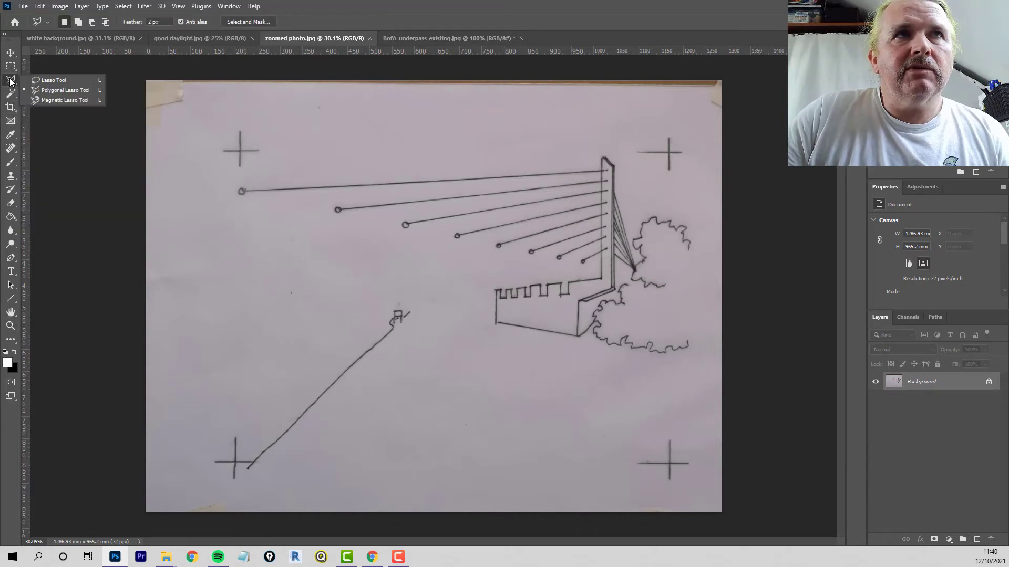
left_click(57, 92)
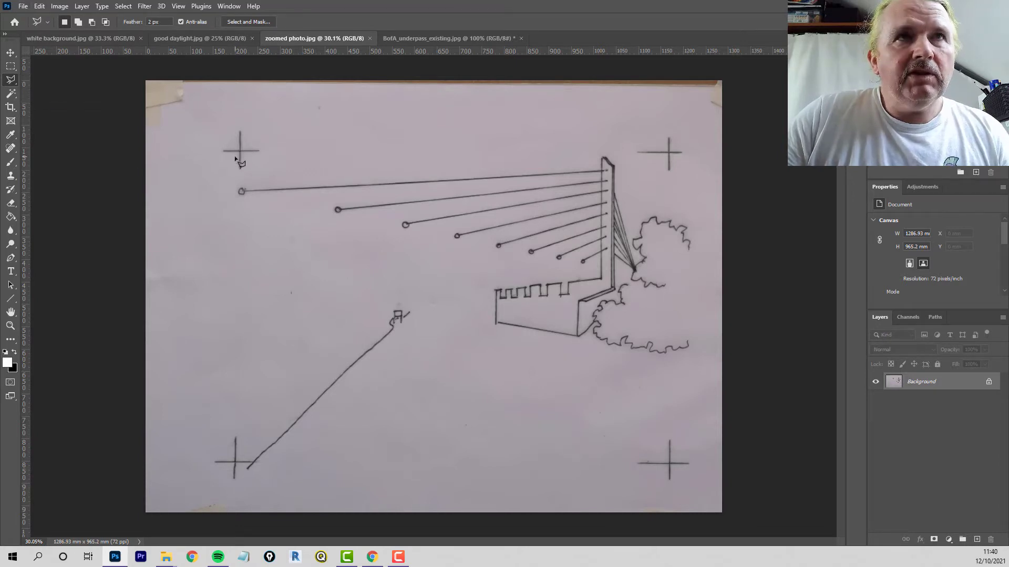
- Outline the sketch area in zoomed photo.jpg with a polygonal selection through the centres of the four registration crosses
scroll(240, 152, "up", 1)
scroll(228, 135, "up", 1)
scroll(208, 129, "up", 8)
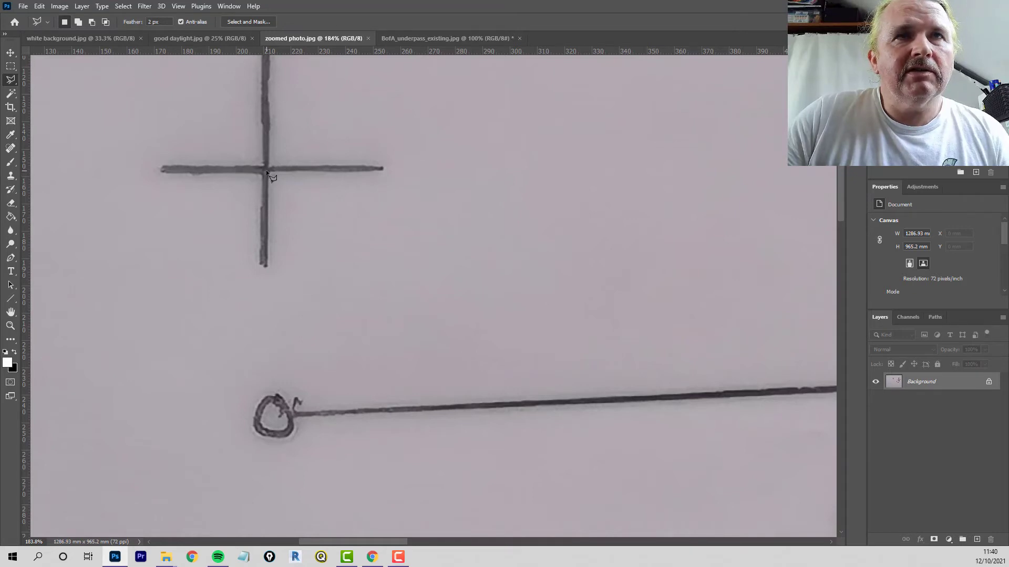
left_click(266, 171)
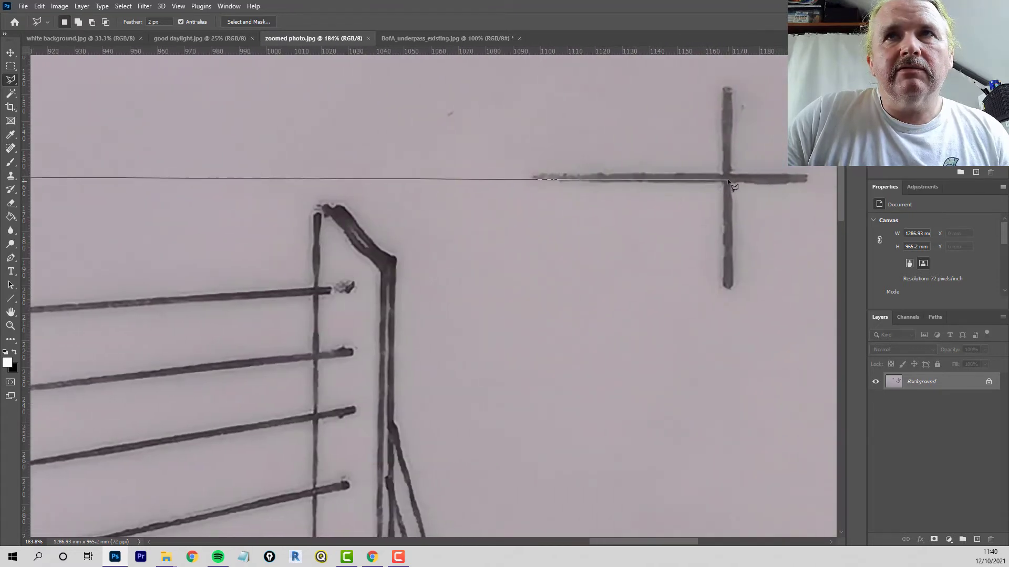
left_click(727, 178)
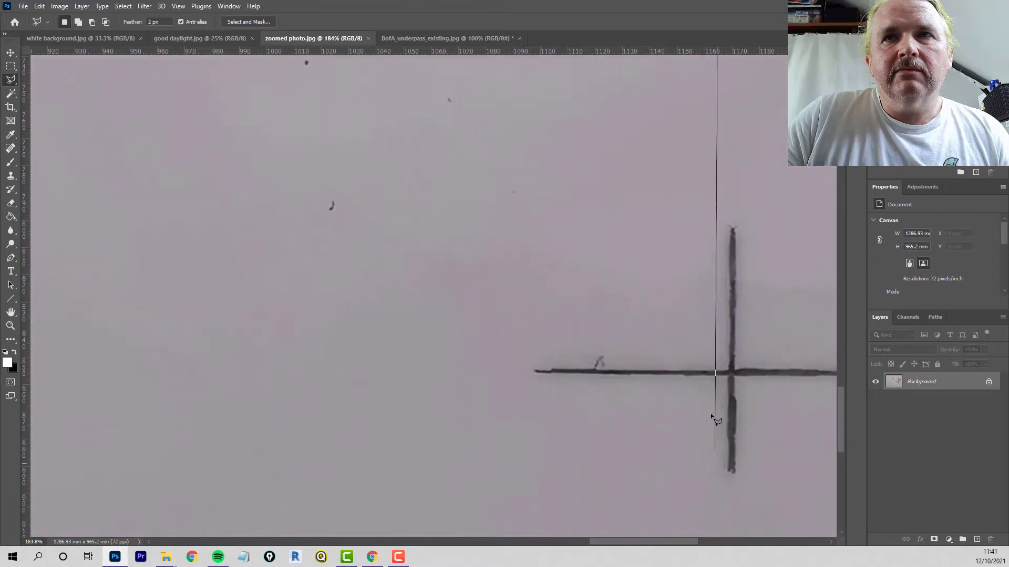
left_click(732, 375)
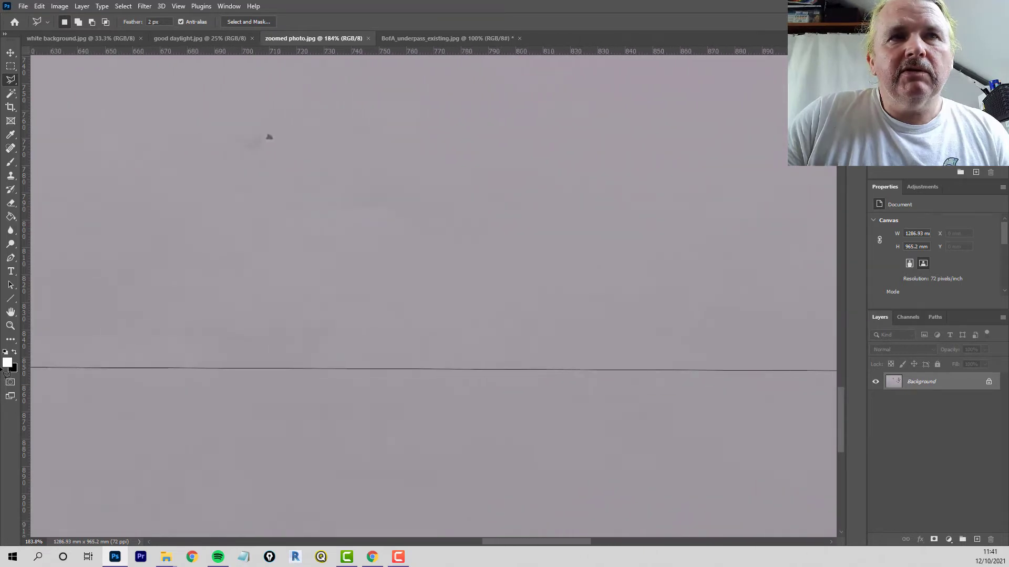
scroll(168, 337, "down", 1)
scroll(168, 335, "down", 2)
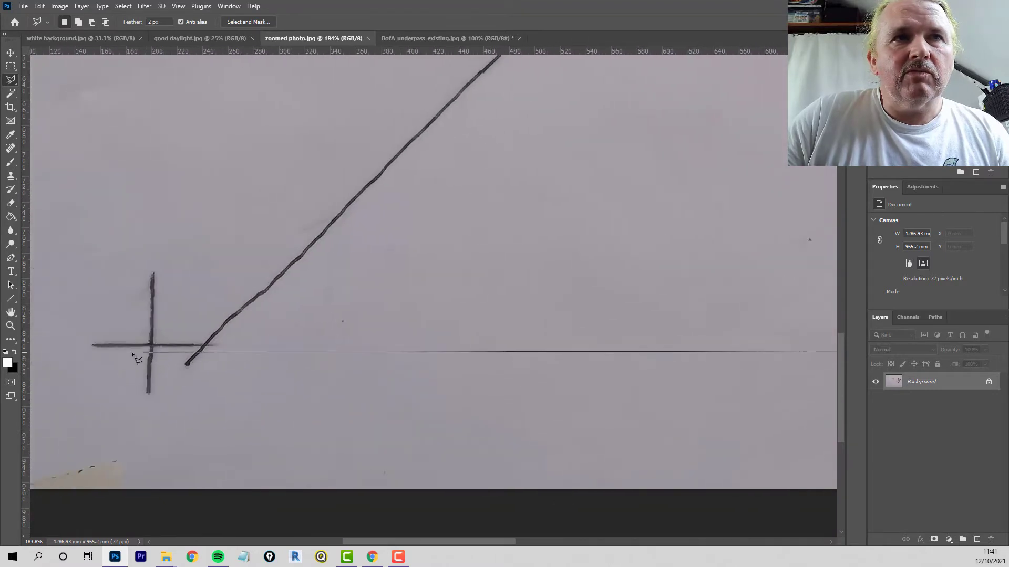
scroll(127, 359, "up", 3)
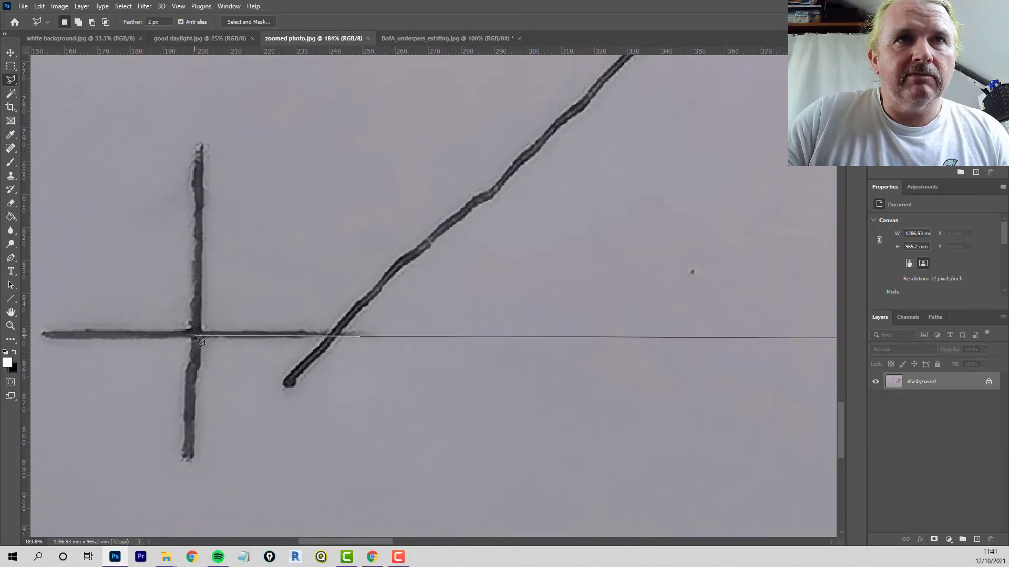
double_click(194, 335)
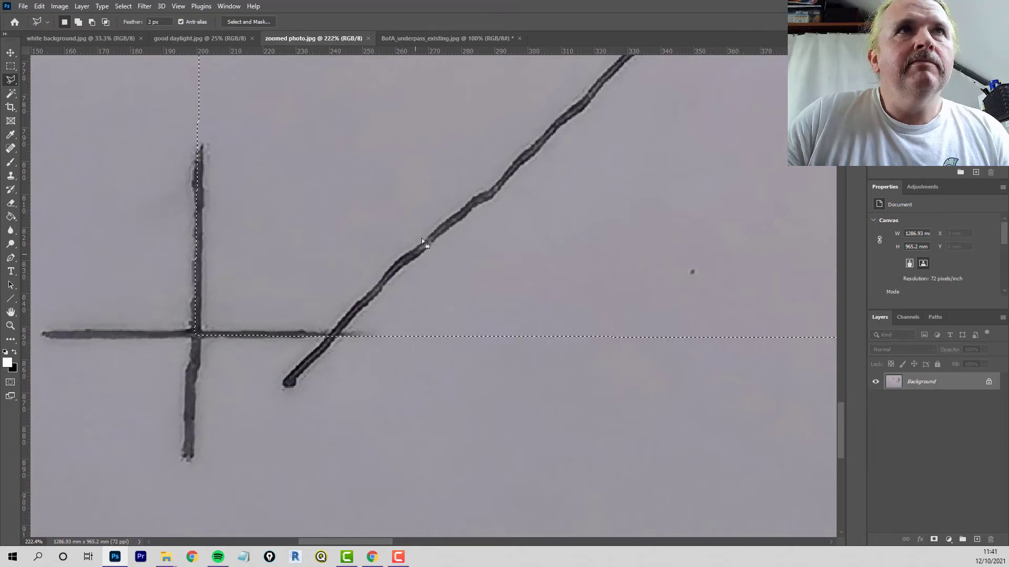
- Set the Polygonal Lasso feather to 0 px and deselect the current selection
scroll(423, 232, "up", 1)
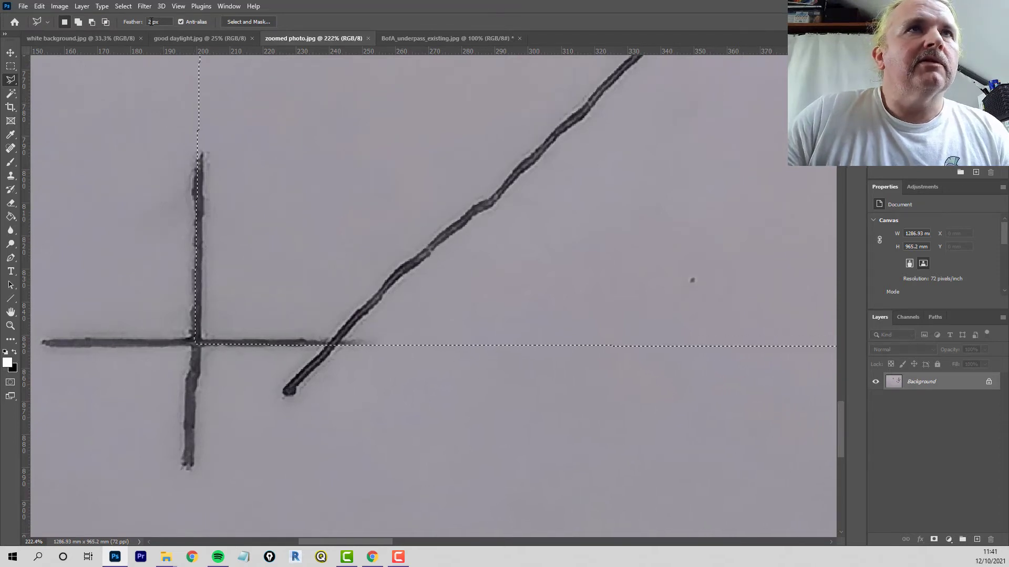
left_click_drag(165, 20, 124, 24)
type("0")
key("Return")
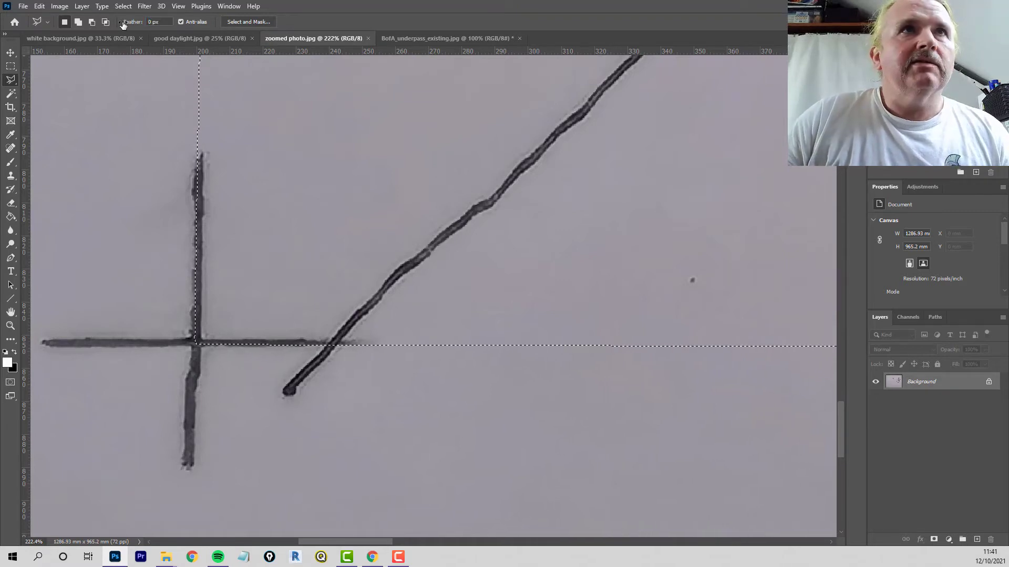
left_click(123, 6)
left_click(140, 29)
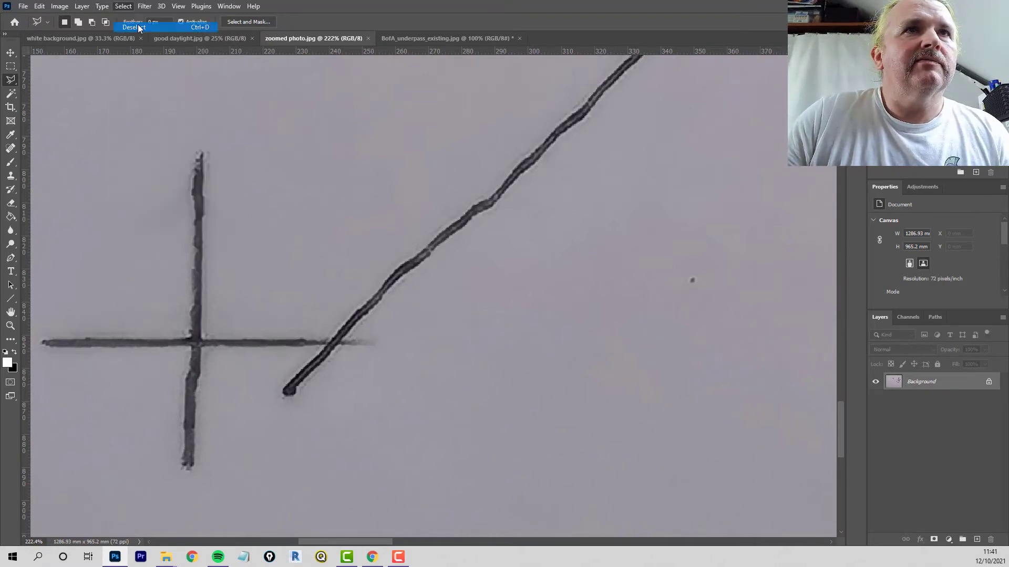
- Select the sketch again with hard edges, placing a polygon corner at the centre of each of the four registration crosses
left_click(194, 342)
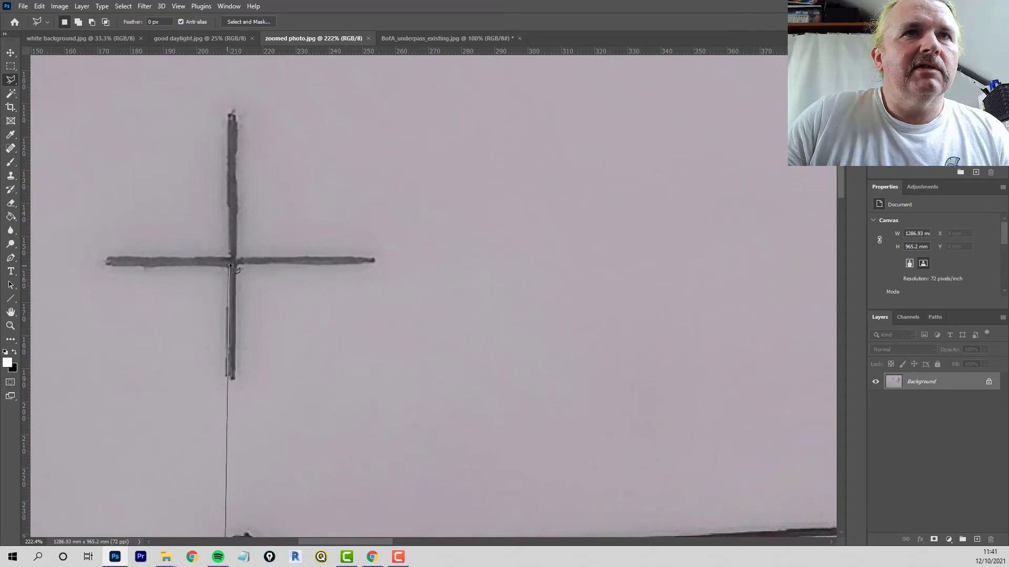
left_click(232, 263)
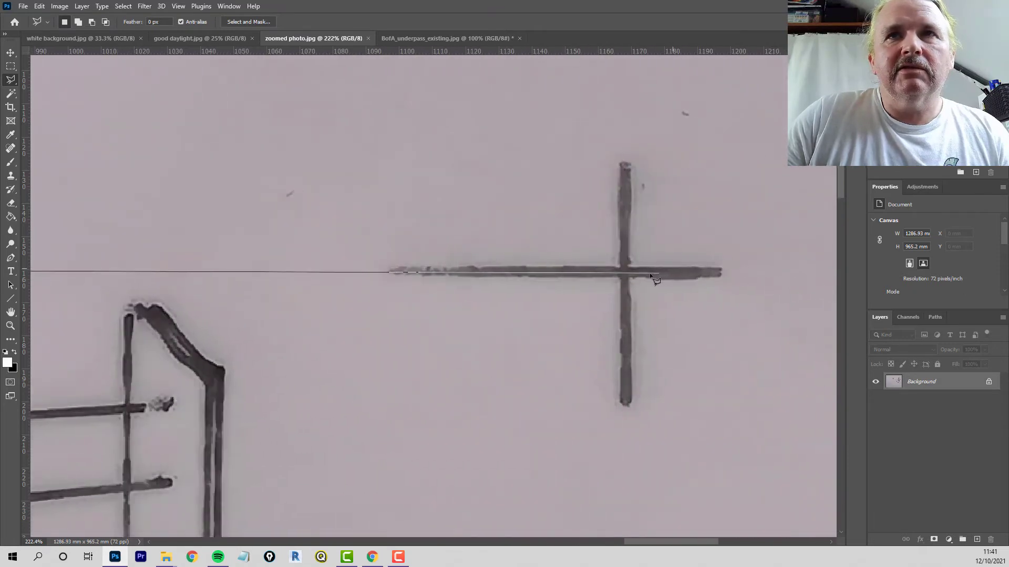
left_click(623, 271)
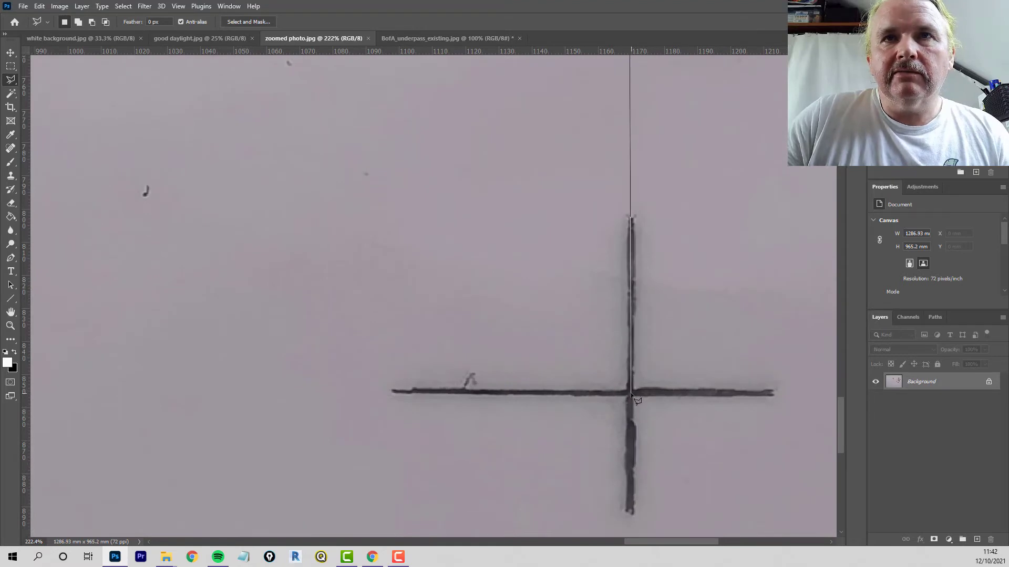
double_click(631, 392)
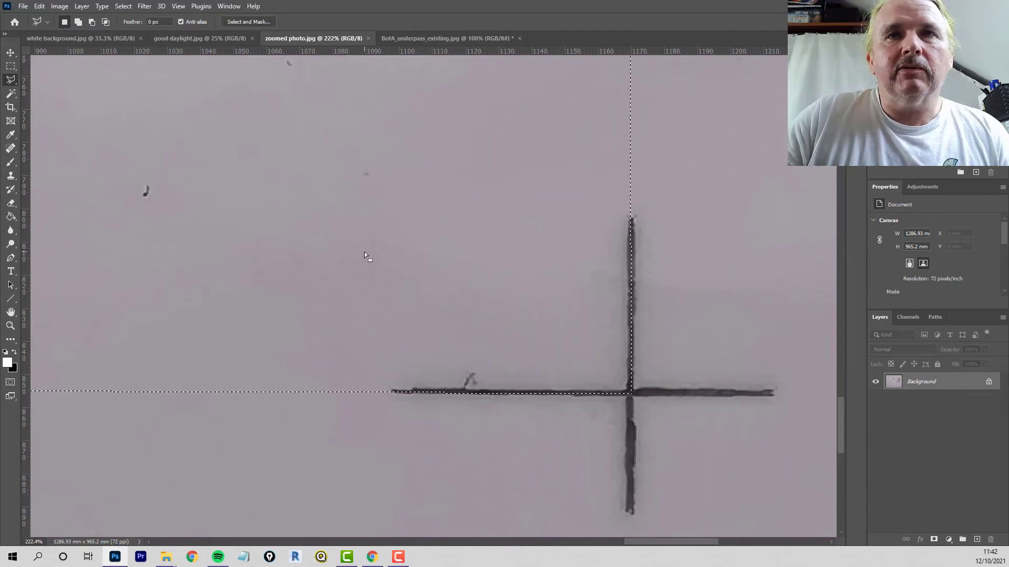
scroll(364, 251, "down", 2)
scroll(363, 251, "down", 8)
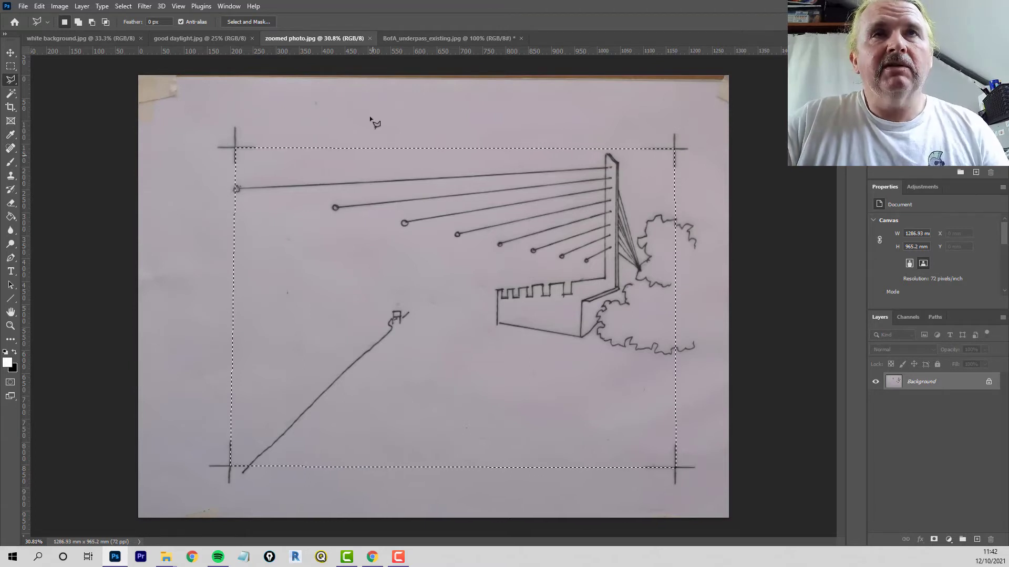
- Copy the selected sketch and paste it as a new layer into BofA_underpass_existing.jpg
left_click(422, 39)
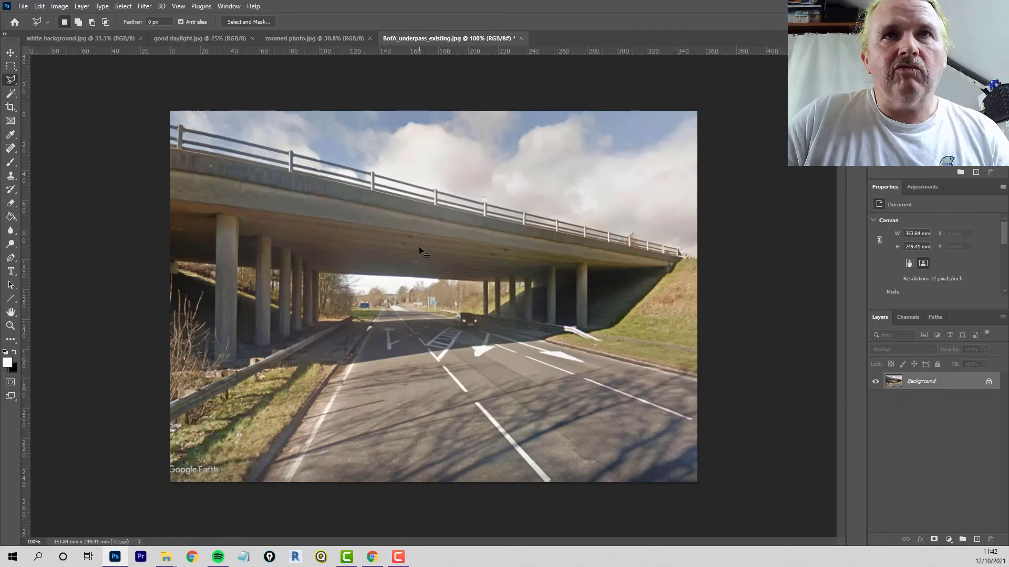
key("ctrl+v")
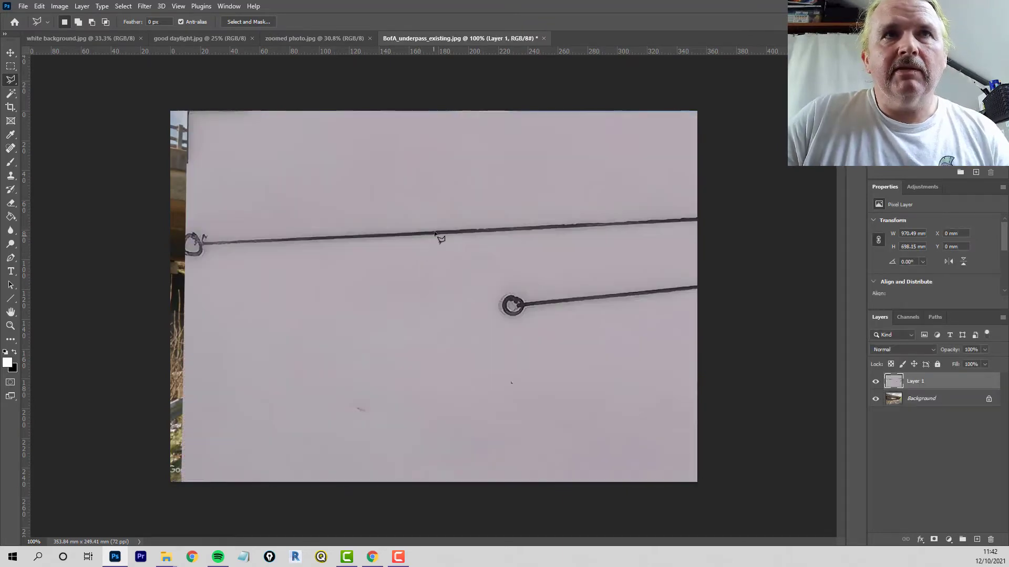
scroll(420, 237, "down", 3)
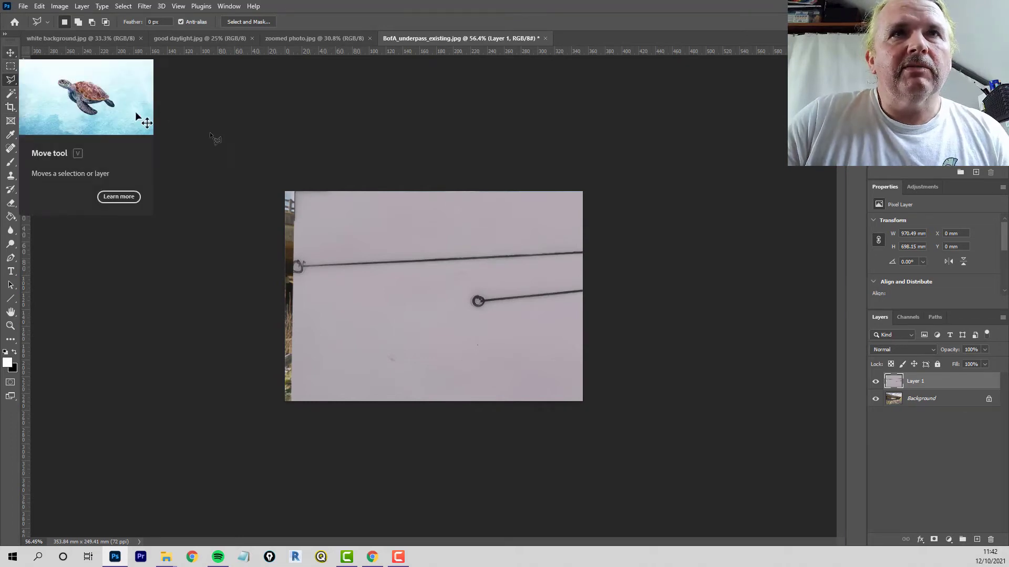
- Scale the pasted sketch layer proportionally to about 35%, keeping its upper-left corner on the underpass photo's corner
left_click(40, 7)
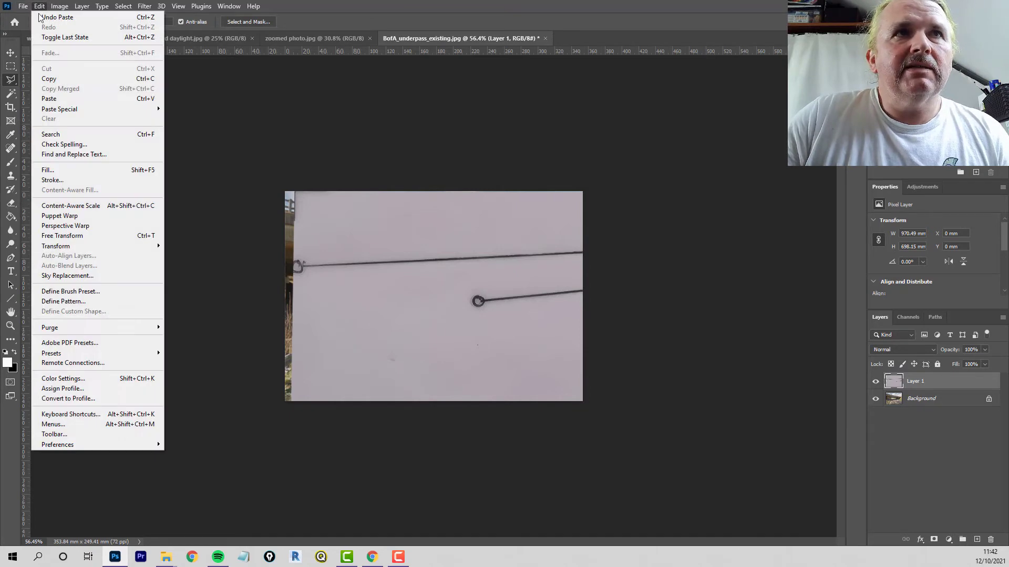
mouse_move(105, 246)
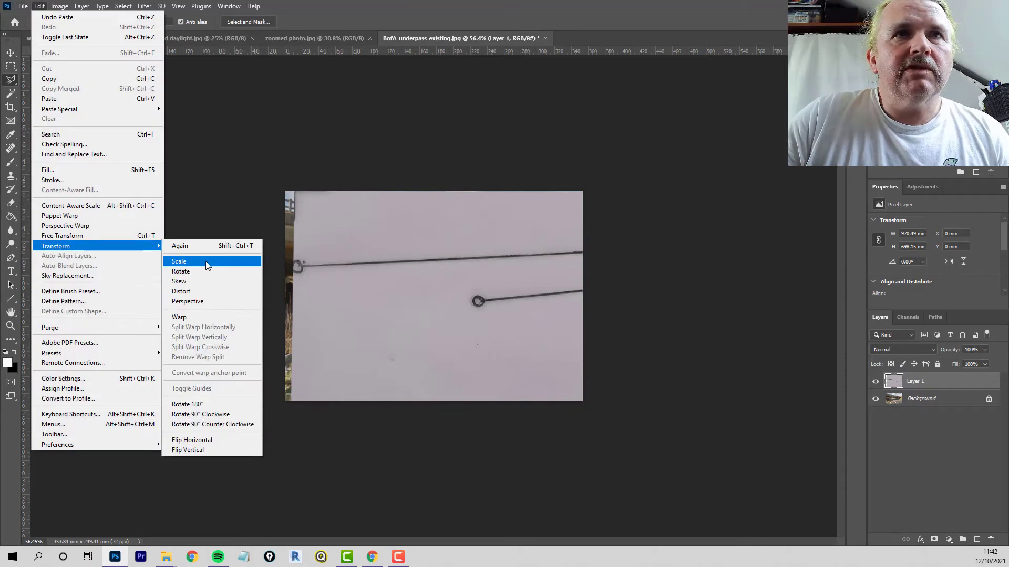
left_click(215, 261)
scroll(329, 232, "down", 4)
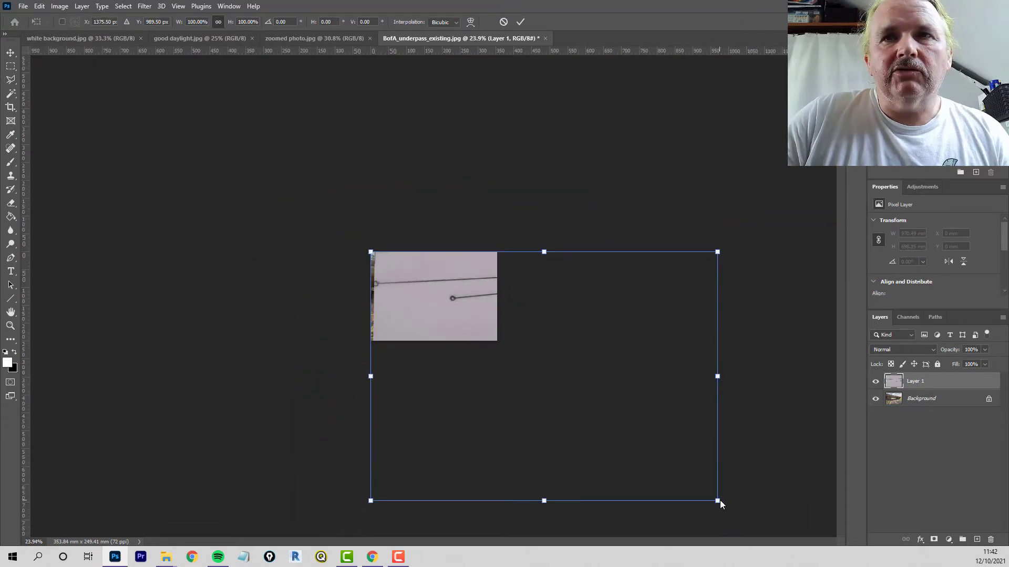
left_click_drag(718, 501, 492, 342)
scroll(486, 338, "up", 2)
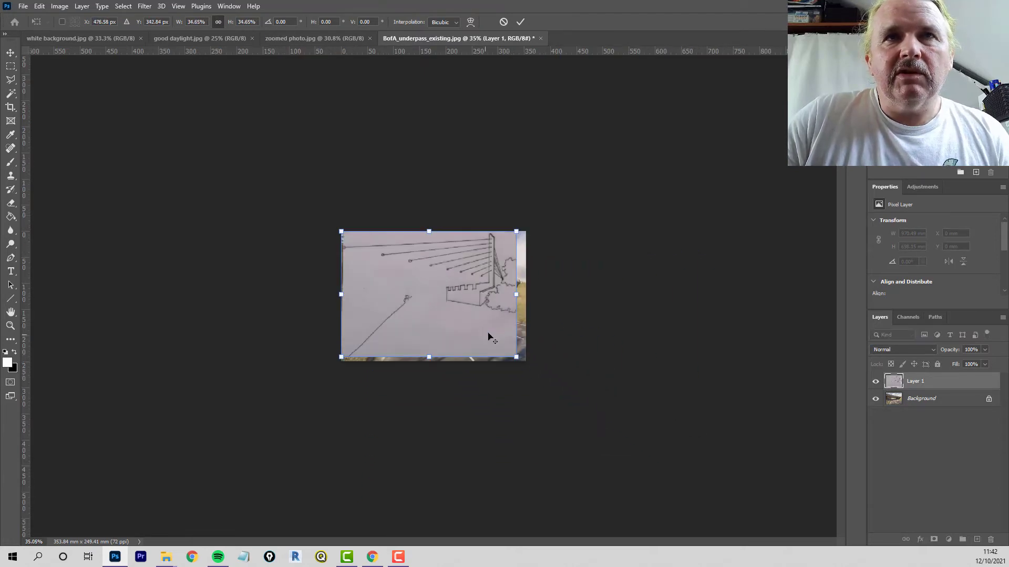
key("ctrl+1")
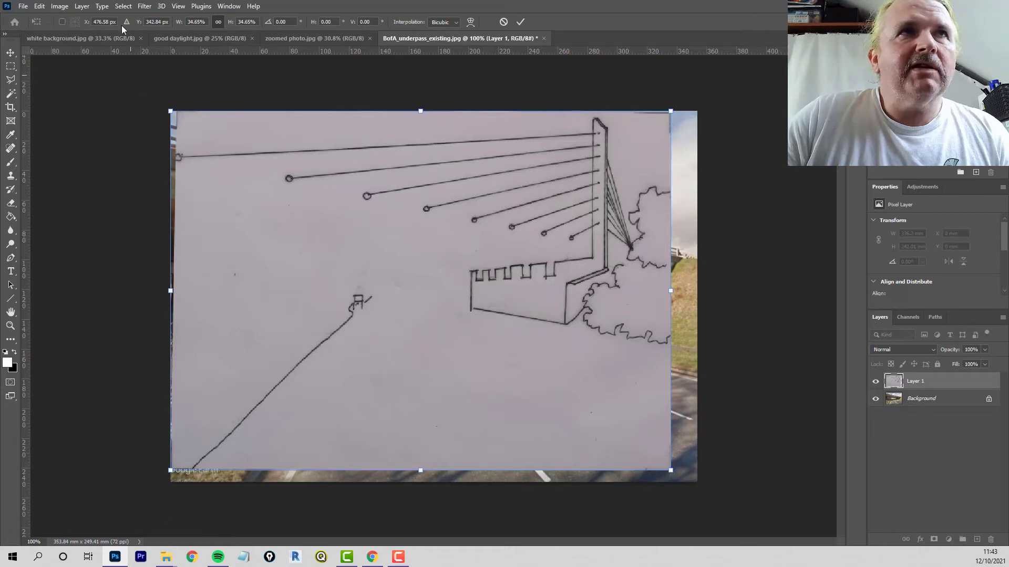
- Distort the sketch layer by pulling its upper-right corner slightly beyond the underpass photo's upper-right corner, hiding the registration mark
left_click(39, 7)
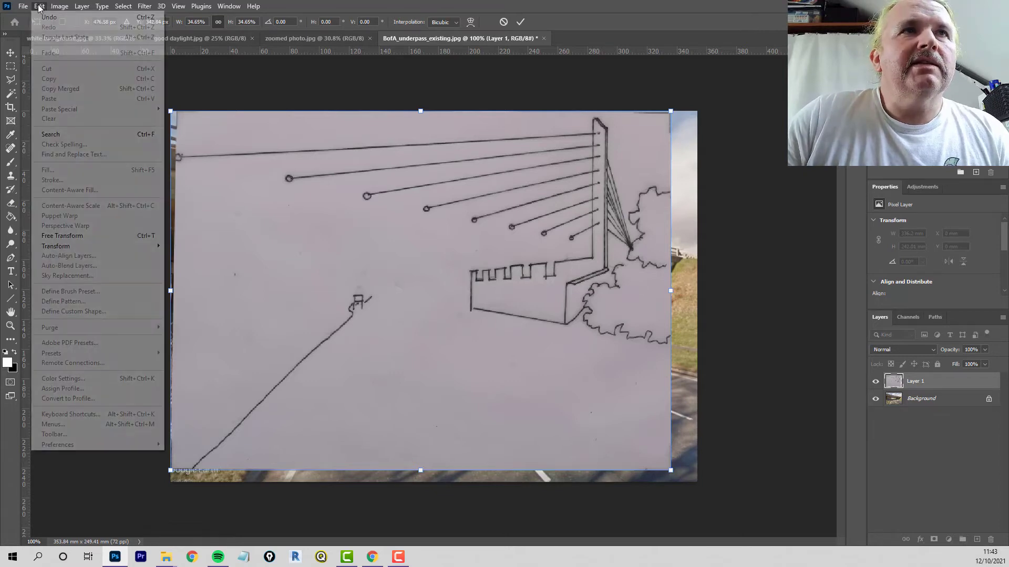
mouse_move(126, 246)
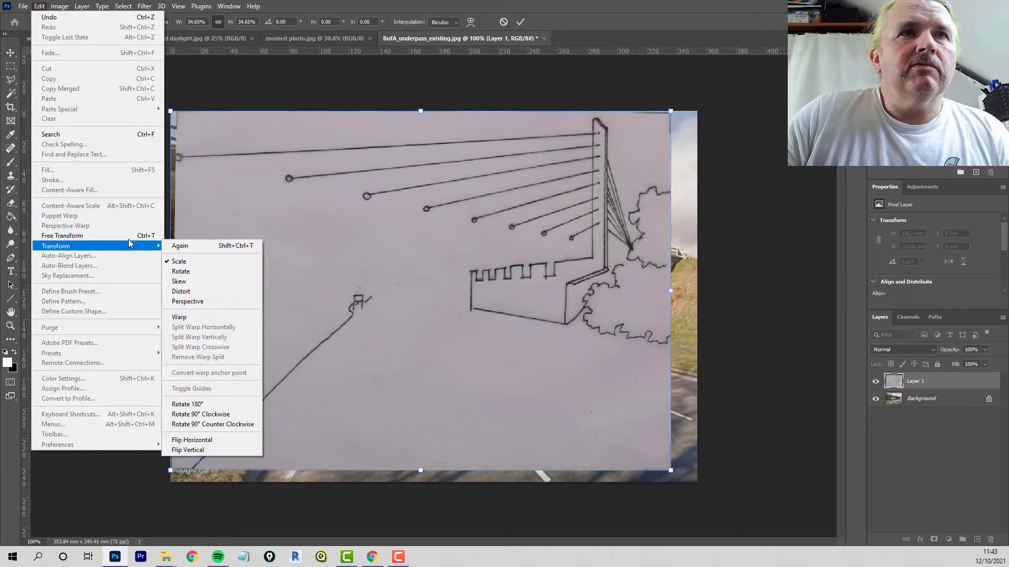
left_click(201, 294)
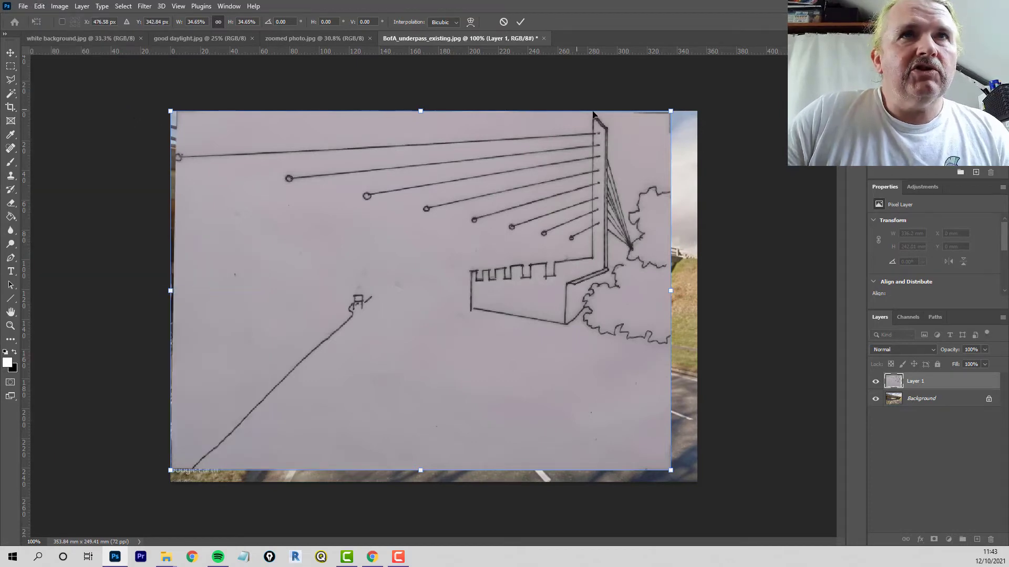
key("ctrl+plus")
scroll(734, 112, "up", 8)
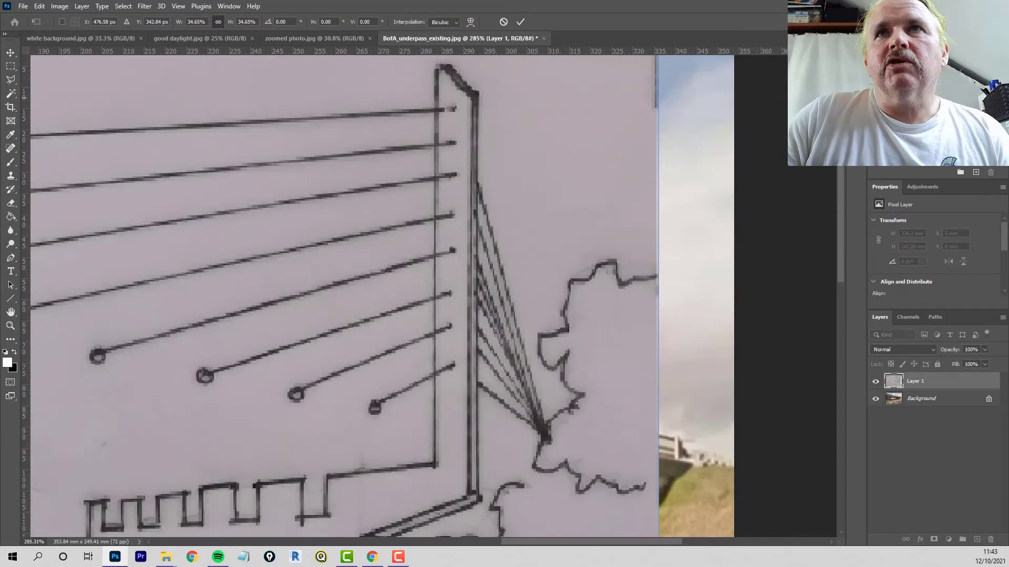
scroll(630, 262, "up", 3)
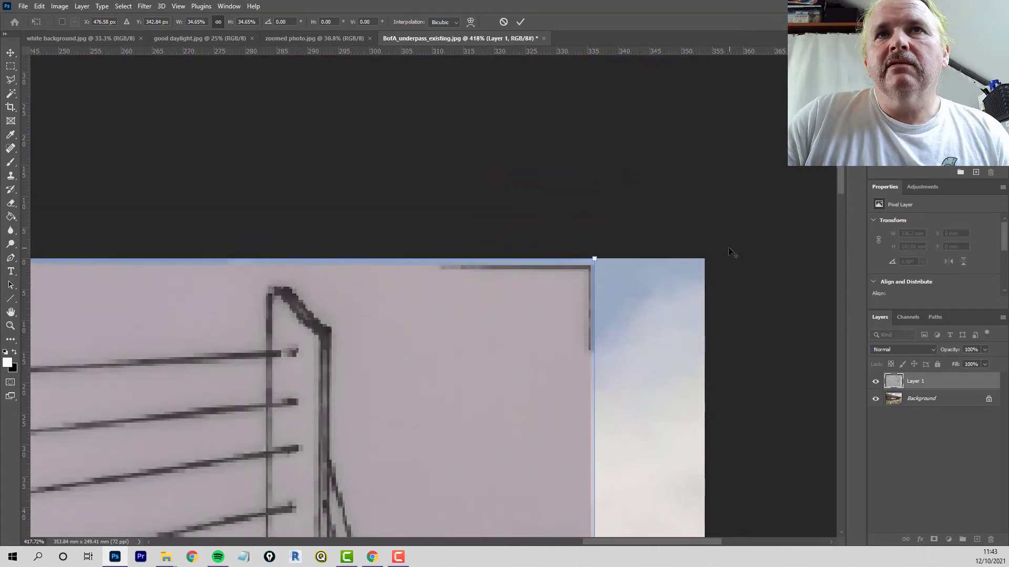
scroll(562, 289, "up", 4)
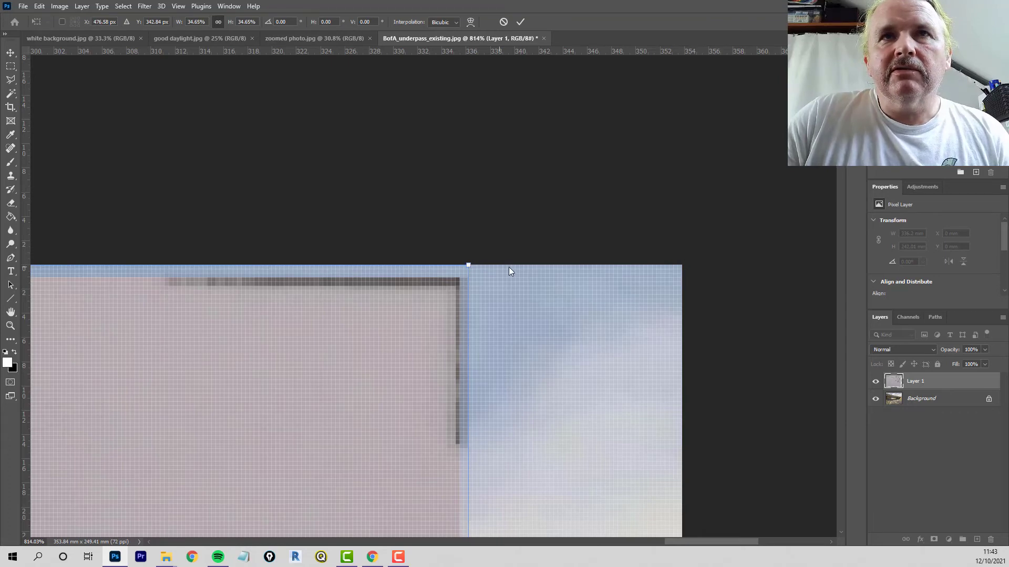
left_click_drag(469, 266, 698, 248)
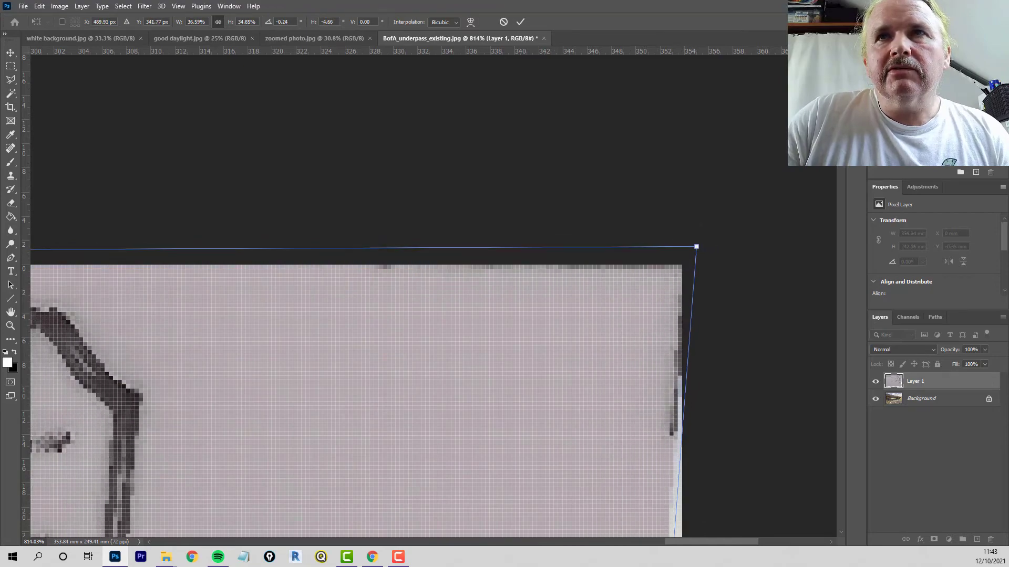
- Distort the sketch layer's lower-right corner out to just past the photo's lower-right corner
scroll(832, 323, "down", 15)
left_click_drag(833, 322, 841, 486)
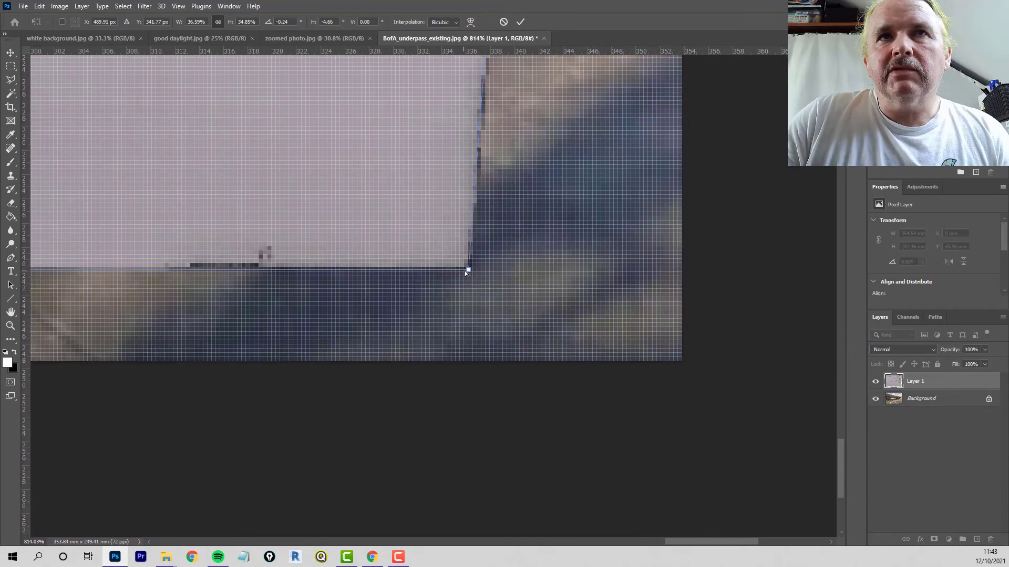
left_click_drag(468, 270, 686, 366)
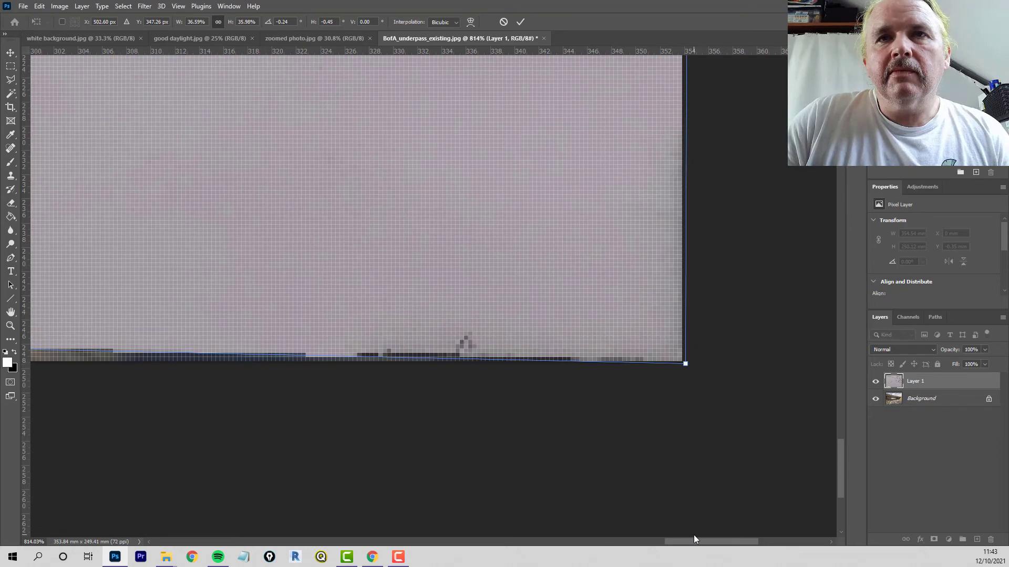
- Distort the sketch's lower-left and upper-left corners outward until their registration marks meet the photo's corners
left_click_drag(695, 540, 226, 514)
left_click_drag(375, 271, 370, 381)
left_click_drag(840, 462, 838, 81)
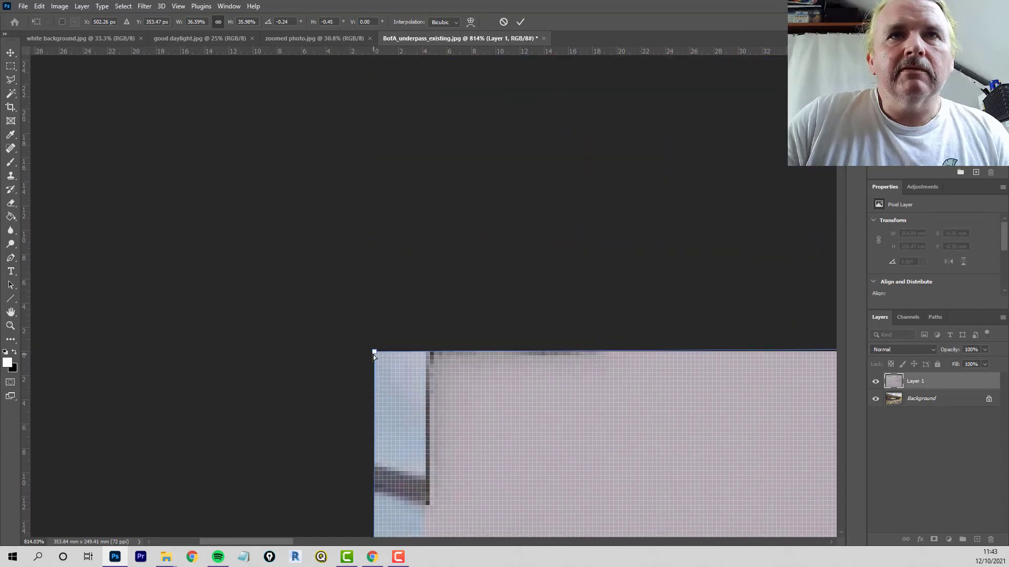
left_click_drag(375, 353, 319, 350)
- Check the distorted sketch's corners against the photo's edges and apply the transform
key("ctrl+0")
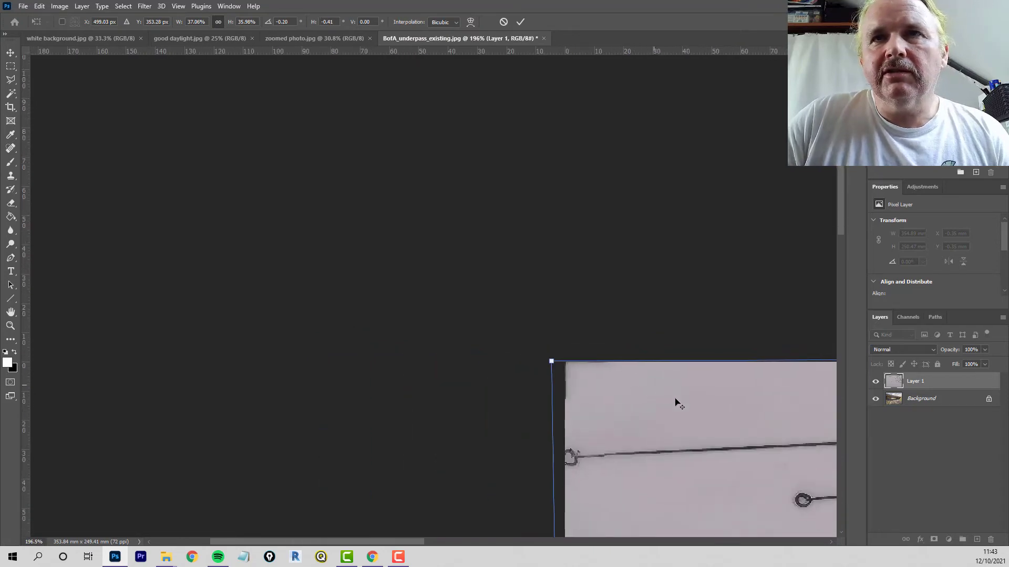
scroll(677, 85, "up", 5)
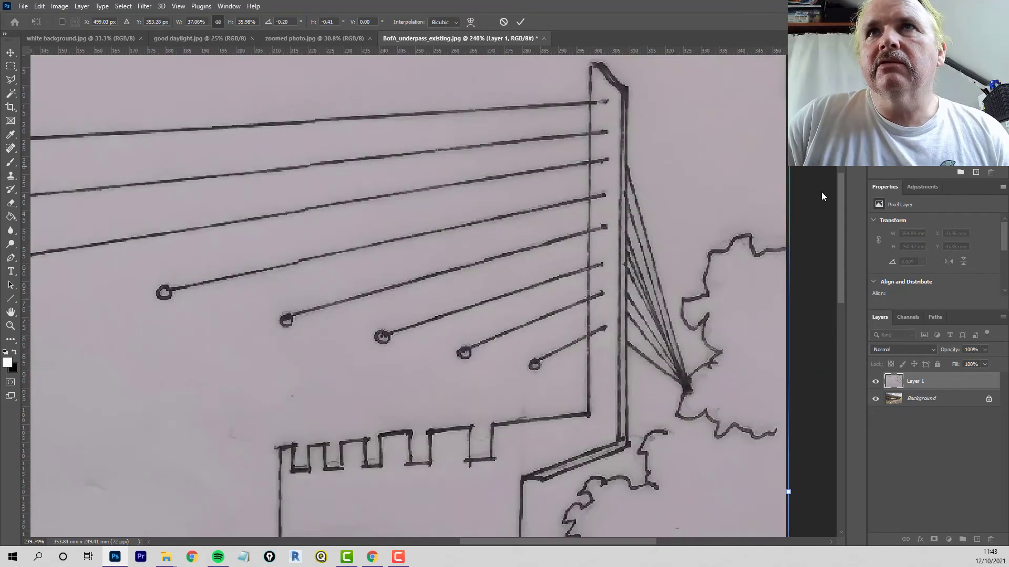
scroll(809, 121, "up", 4)
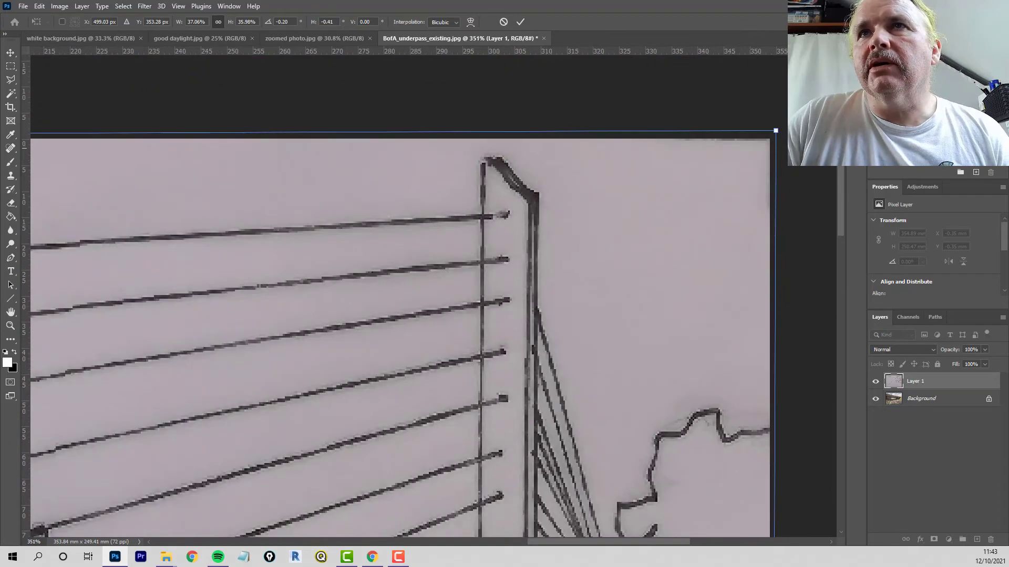
left_click_drag(840, 184, 855, 442)
left_click_drag(660, 541, 288, 516)
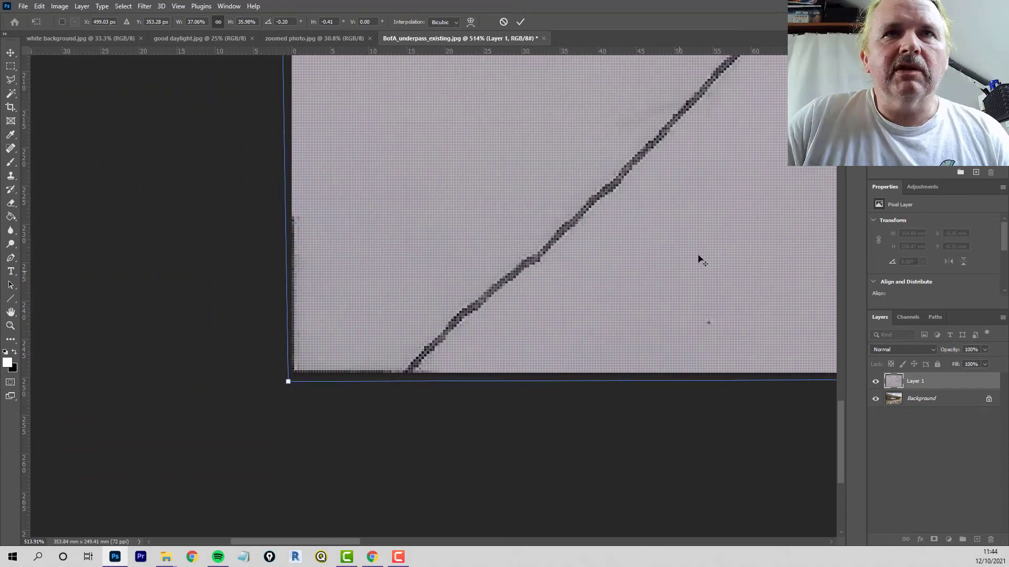
scroll(693, 263, "down", 10)
scroll(434, 297, "up", 1)
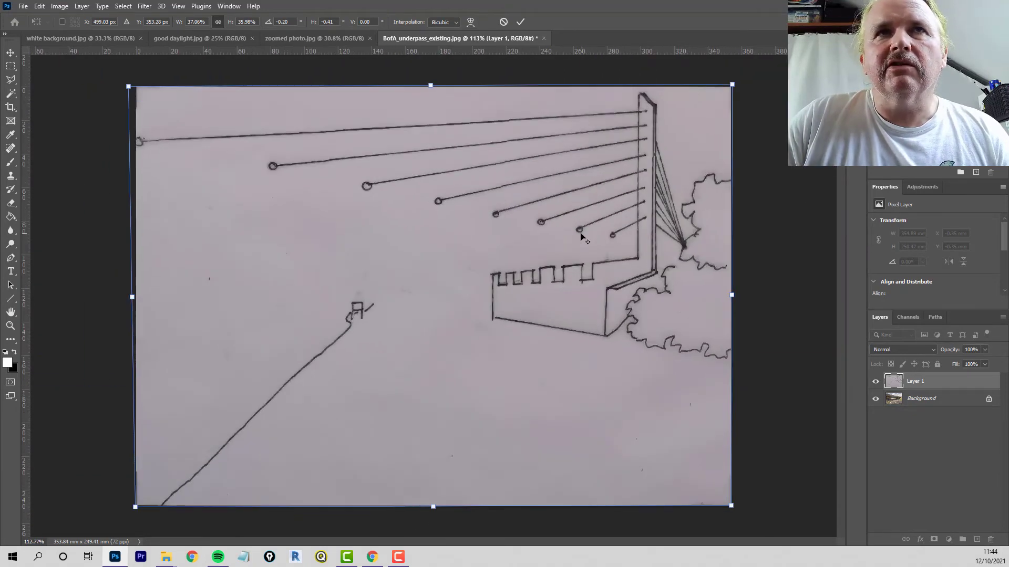
left_click(520, 22)
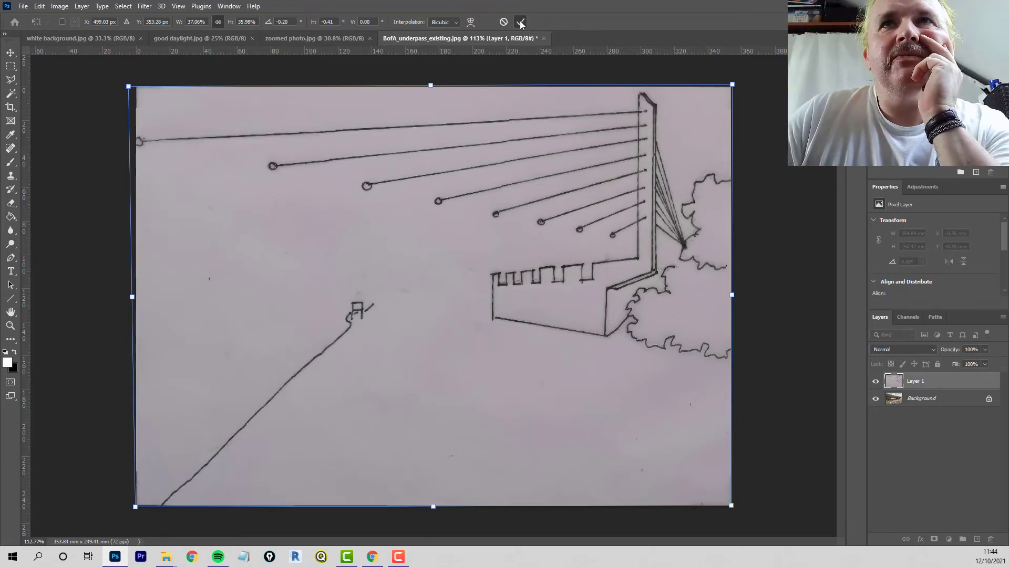
- Toggle the visibility of Layer 1 off and on to compare the sketch with the underpass photo
left_click(875, 383)
left_click(875, 383)
left_click(874, 383)
left_click(876, 382)
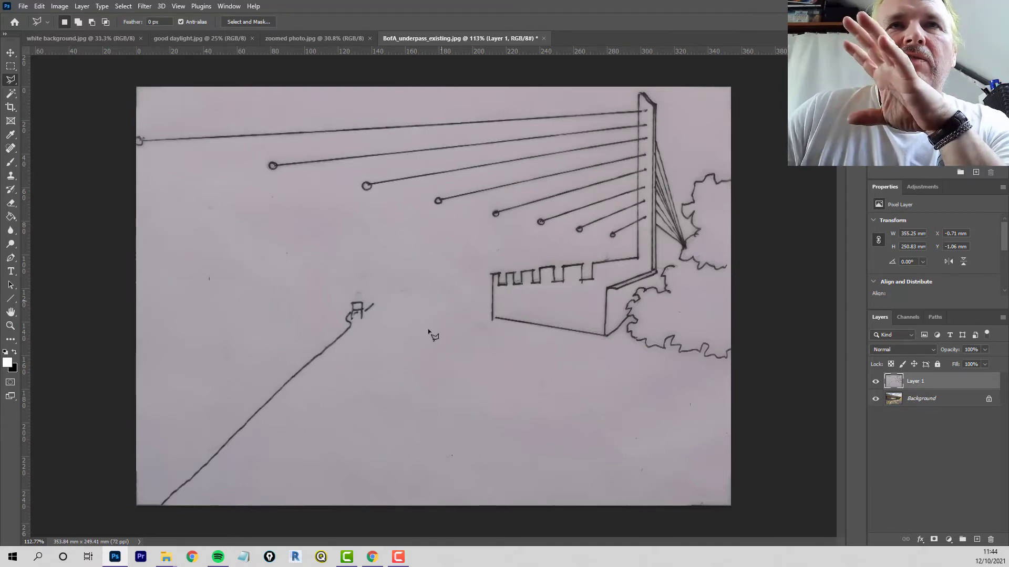
- Apply a Brightness/Contrast adjustment to the sketch layer with brightness 87 and contrast 100
left_click(60, 6)
mouse_move(76, 35)
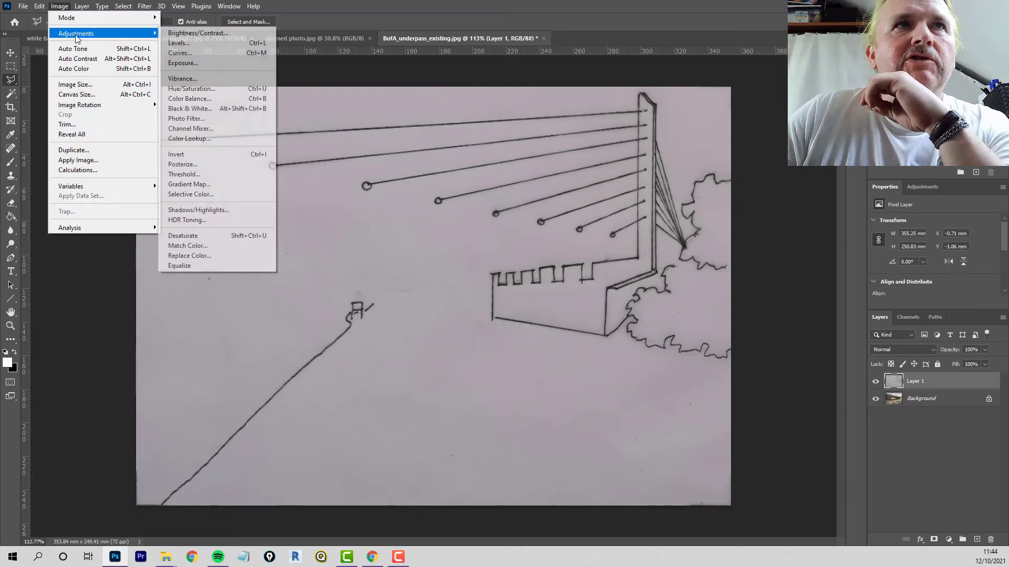
left_click(185, 34)
left_click_drag(643, 122, 726, 146)
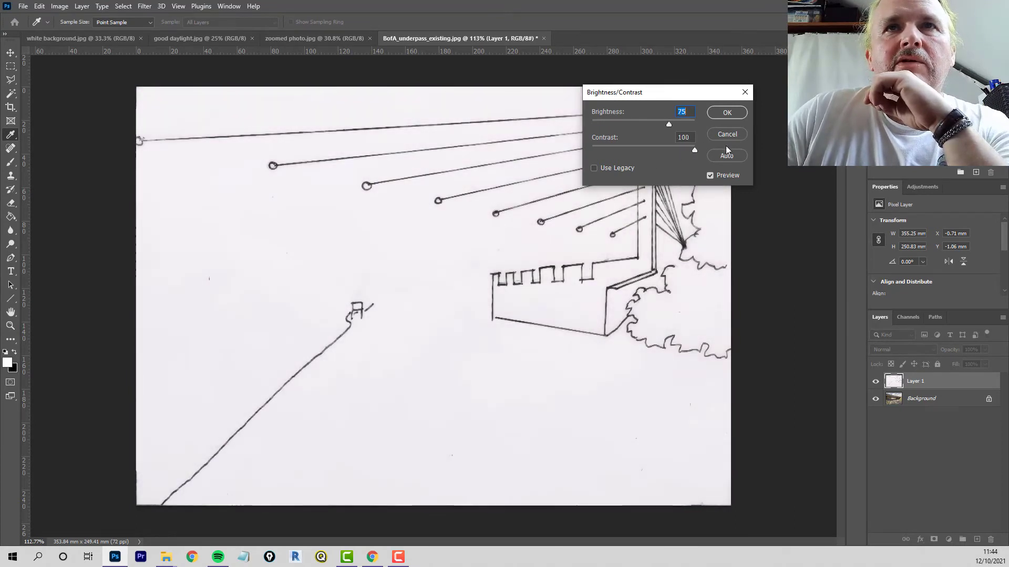
key("Tab")
left_click_drag(669, 124, 673, 123)
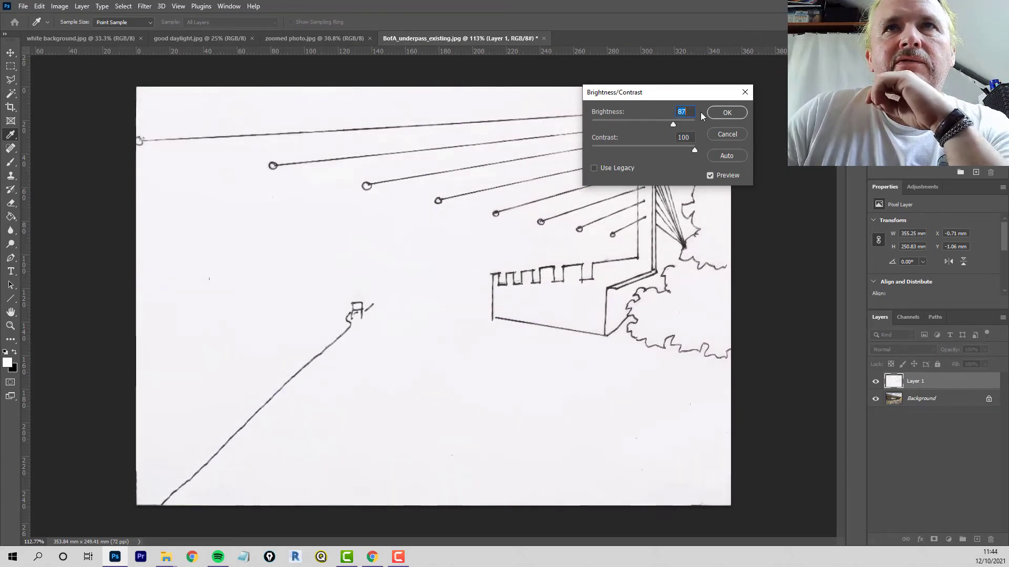
left_click(729, 112)
key("l")
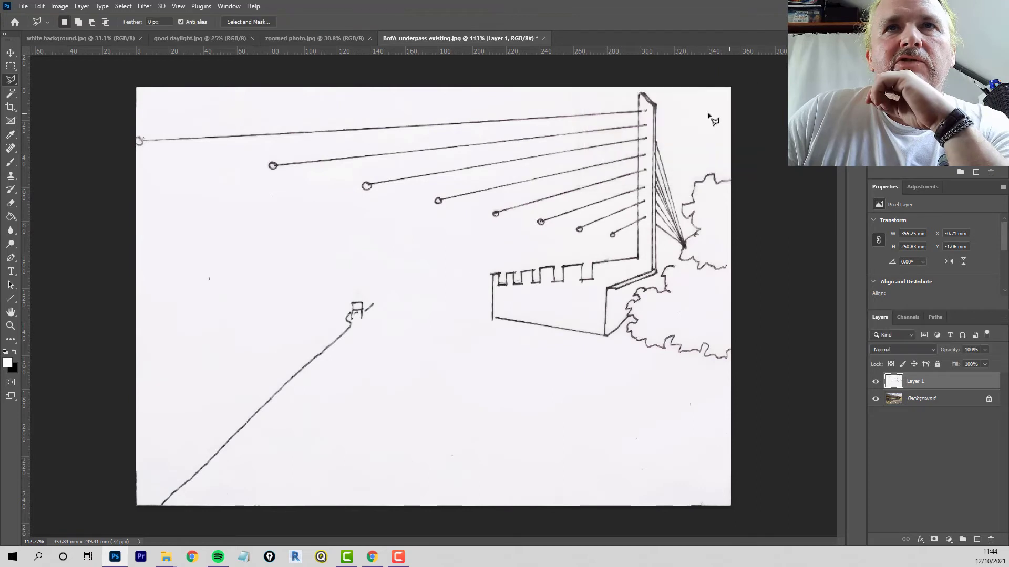
- Apply a second Brightness/Contrast adjustment to the sketch layer with brightness 34 and contrast about 81
left_click(60, 6)
mouse_move(86, 33)
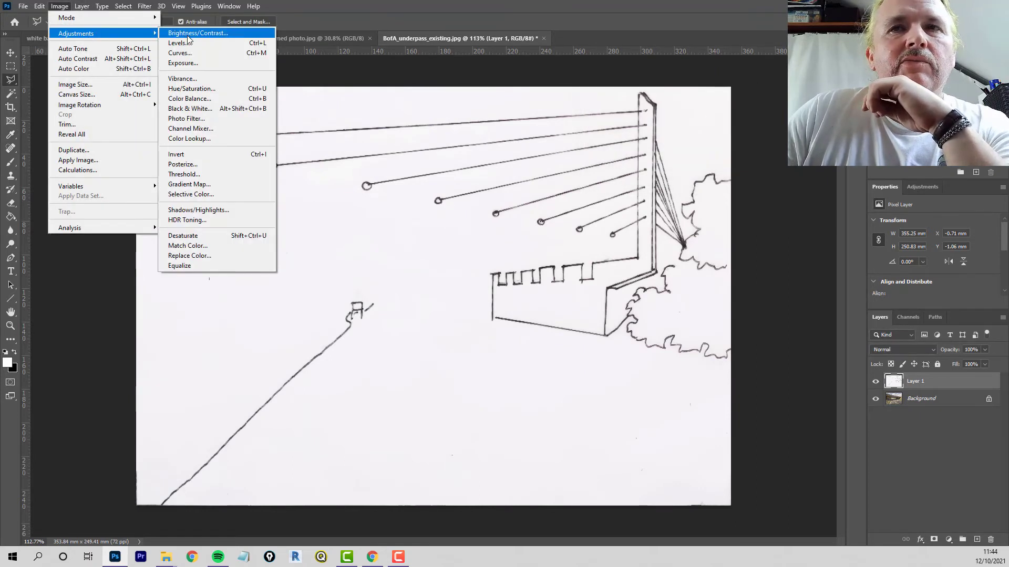
left_click(188, 36)
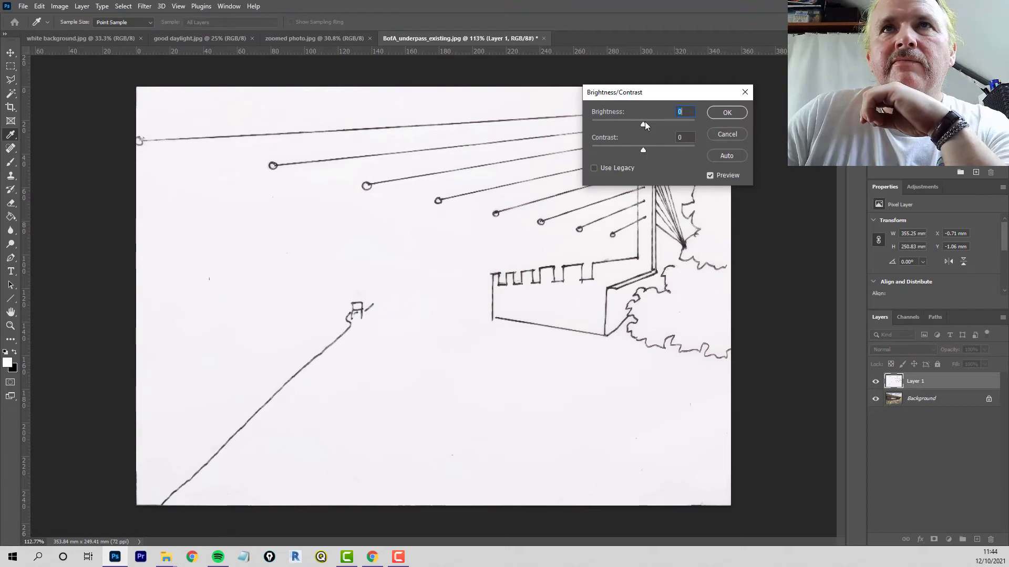
left_click_drag(645, 123, 730, 144)
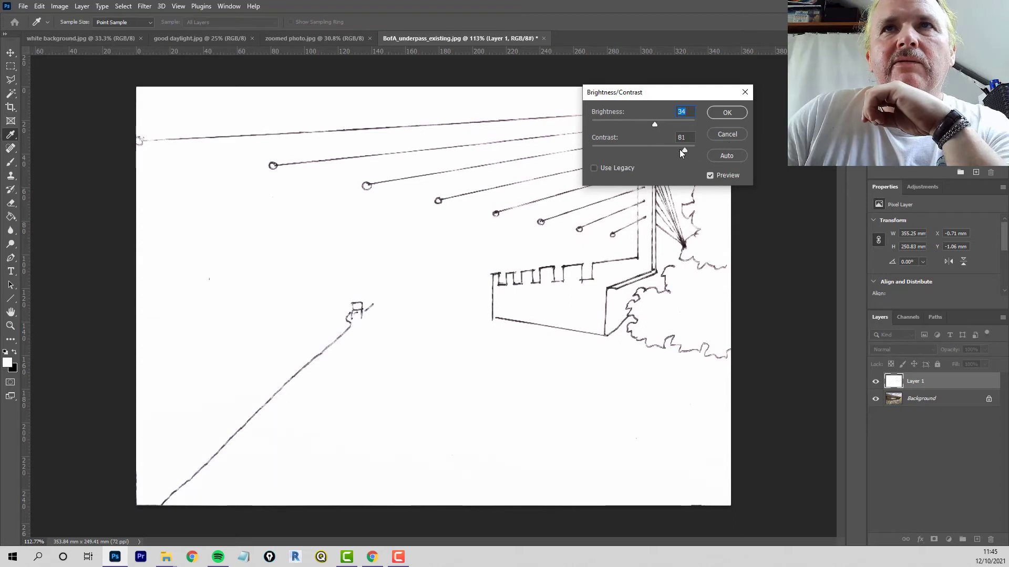
left_click(726, 112)
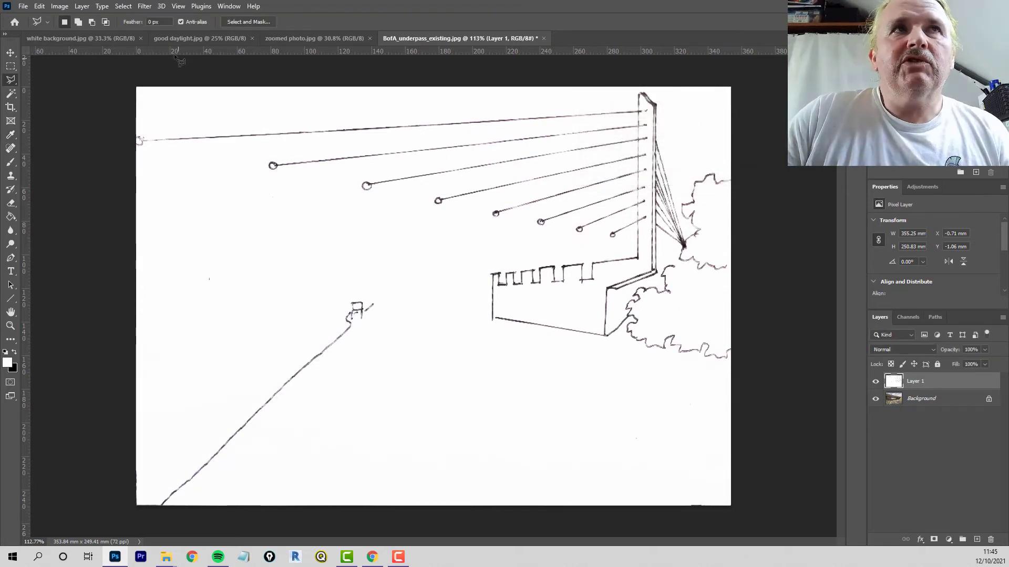
- Select the sketch's white paper by Color Range, adding a sample from the blank paper at its lower right and setting fuzziness to 24
left_click(123, 6)
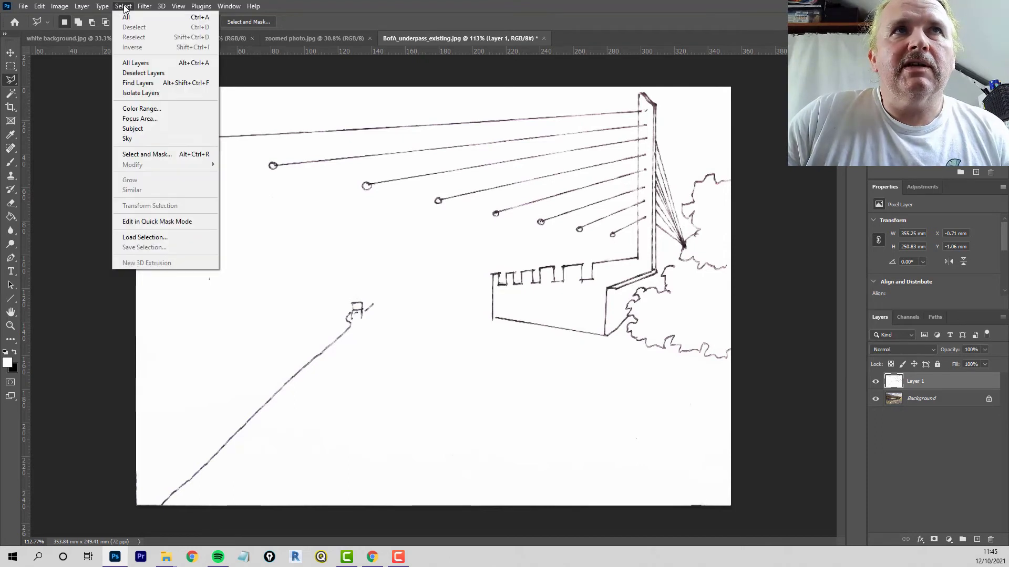
left_click(142, 109)
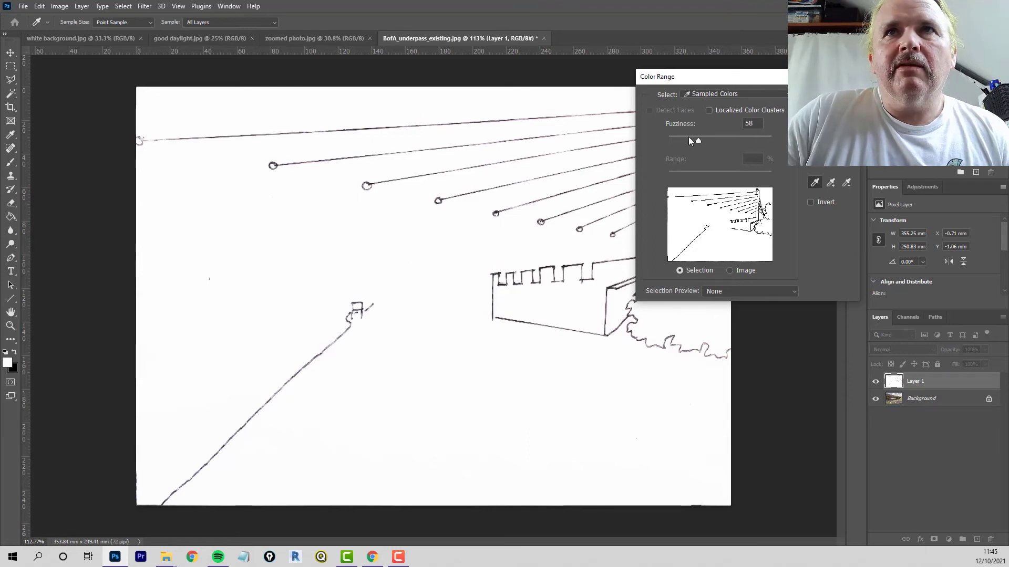
left_click_drag(697, 139, 712, 138)
left_click_drag(787, 141, 733, 140)
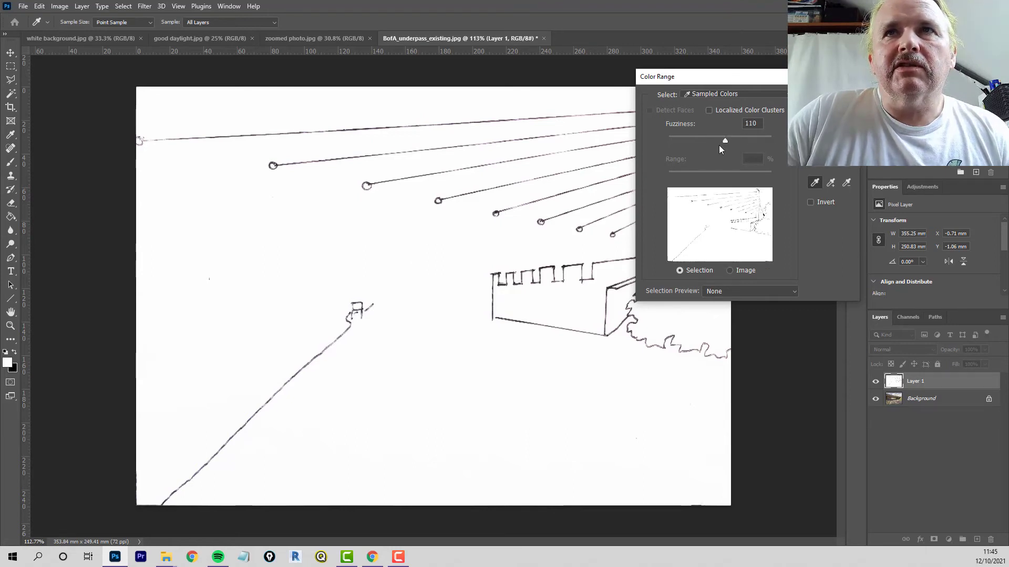
mouse_move(670, 146)
left_mouse_down()
mouse_move(651, 146)
mouse_move(706, 147)
mouse_move(661, 147)
left_mouse_up()
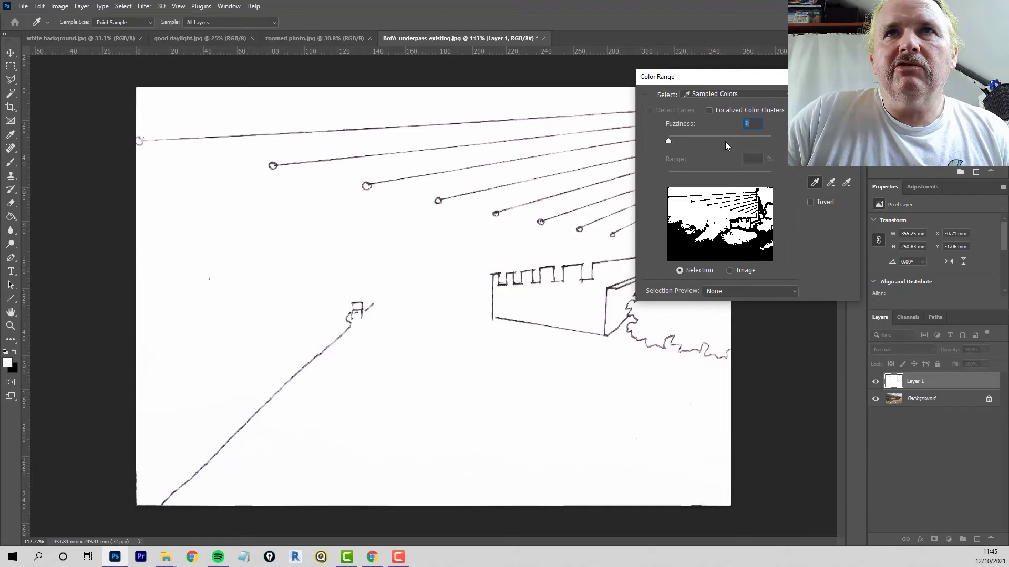
left_click(831, 184)
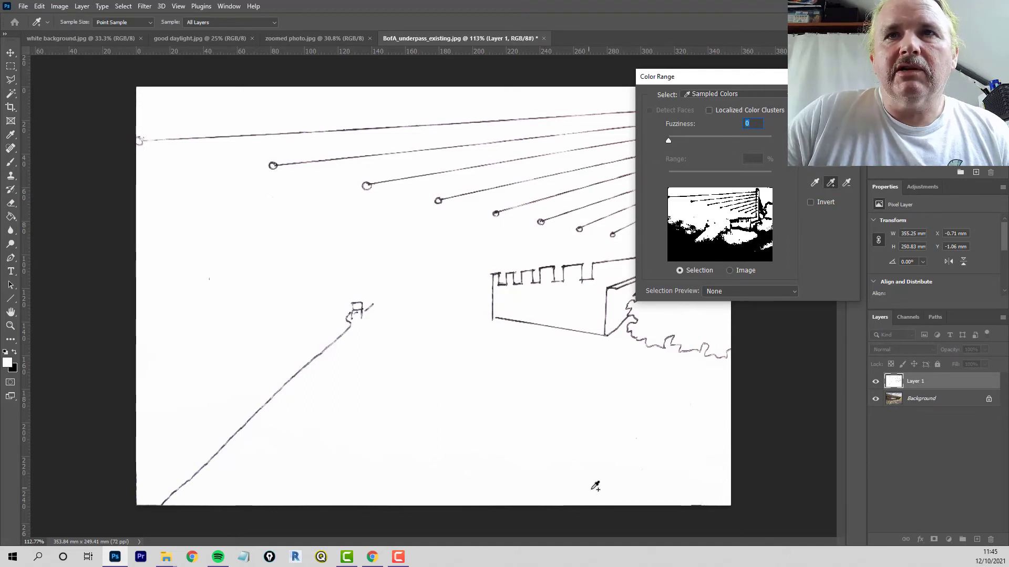
left_click(645, 468)
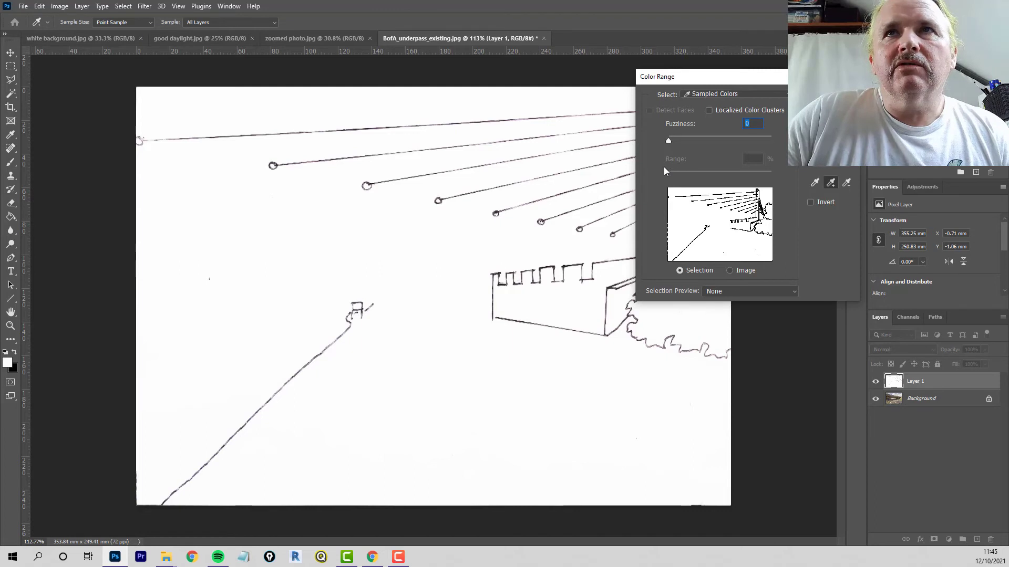
mouse_move(667, 141)
left_mouse_down()
mouse_move(729, 140)
mouse_move(682, 140)
left_mouse_up()
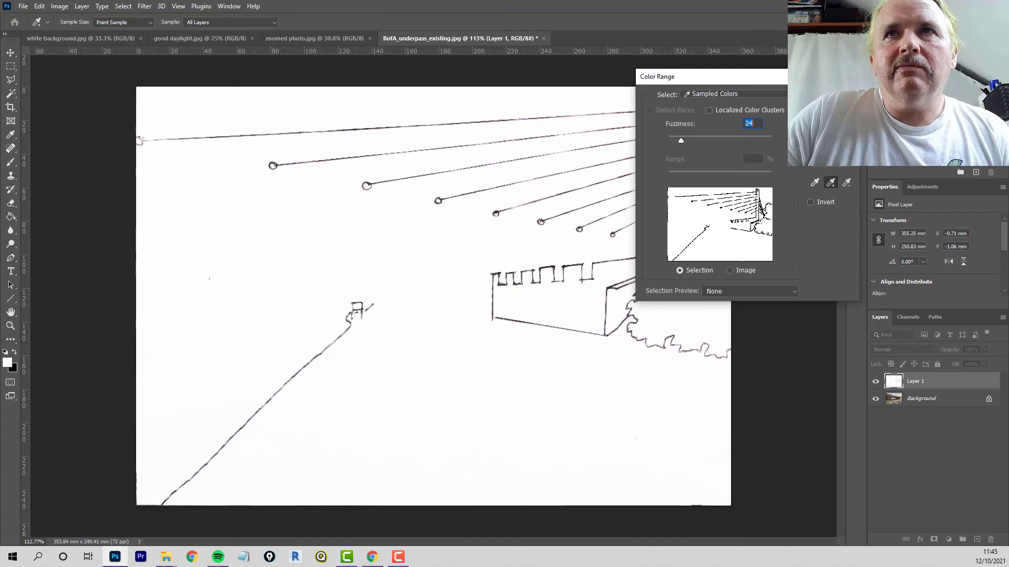
left_click(829, 95)
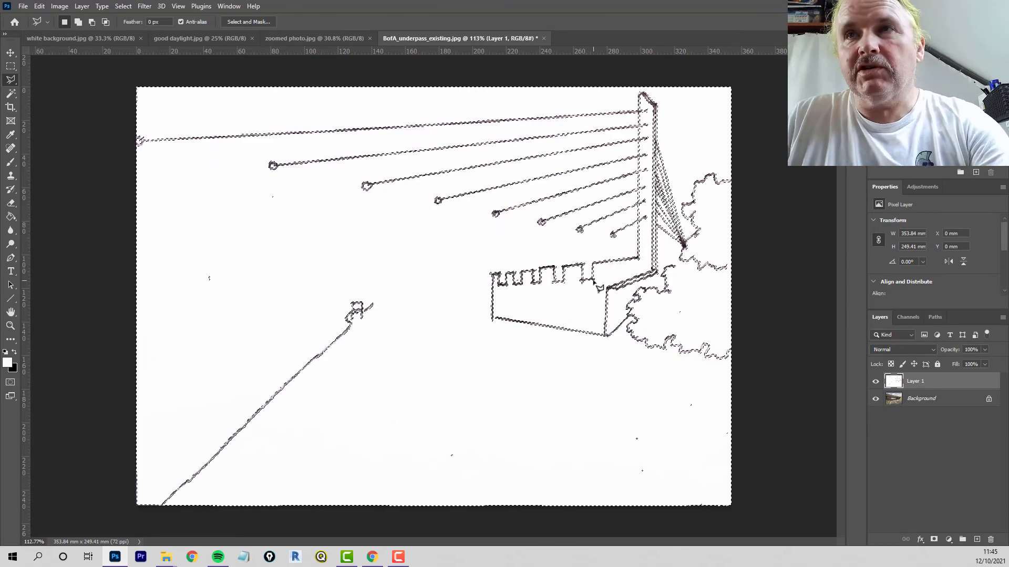
- Delete the selected white paper from the sketch layer and clear the selection
key("Delete")
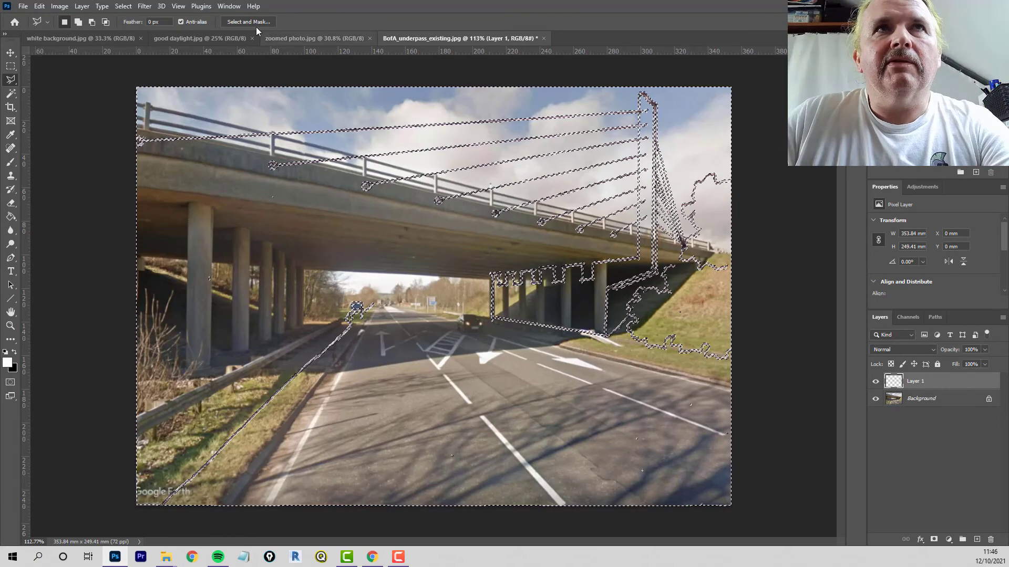
left_click(123, 7)
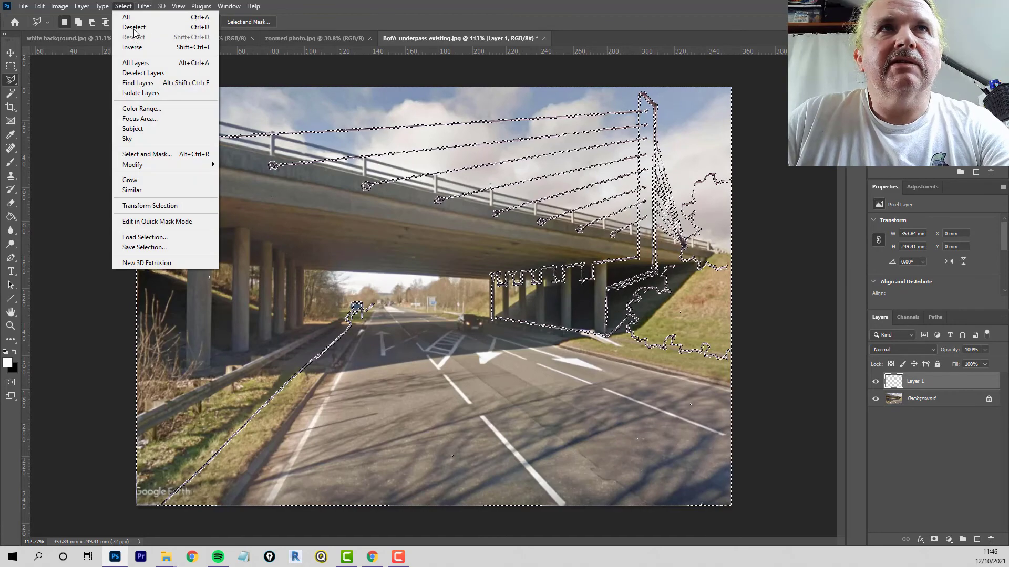
left_click(135, 28)
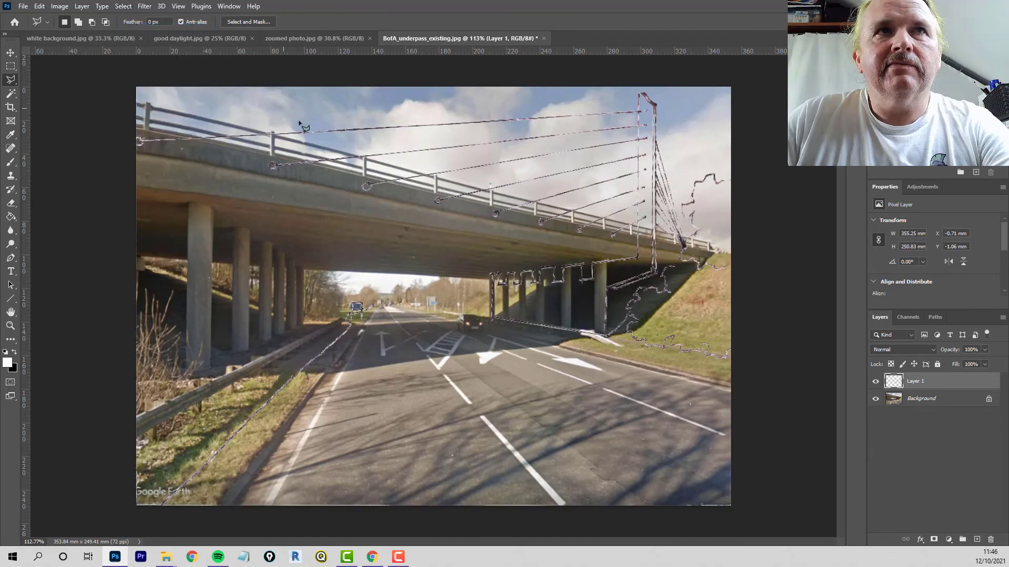
- Darken the sketch lines on Layer 1 with a Brightness/Contrast adjustment, setting brightness to -150 and strongly raising the contrast
scroll(128, 141, "up", 10)
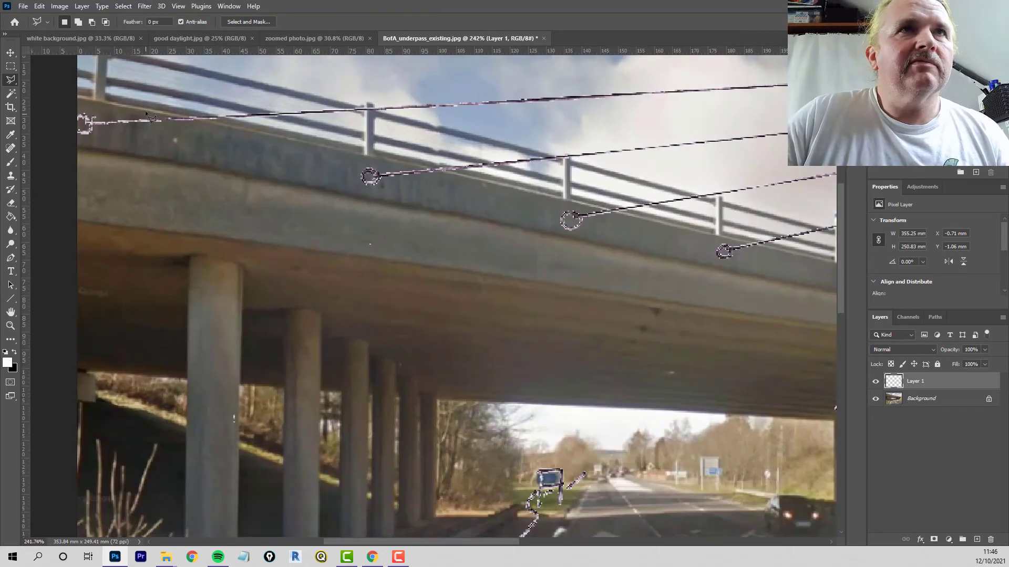
scroll(617, 226, "down", 6)
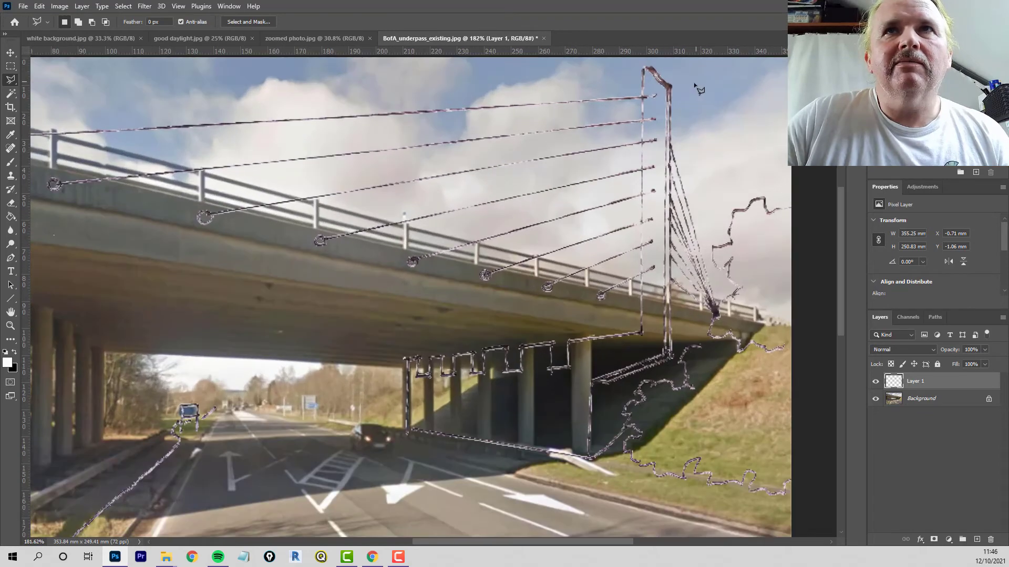
scroll(696, 83, "up", 6)
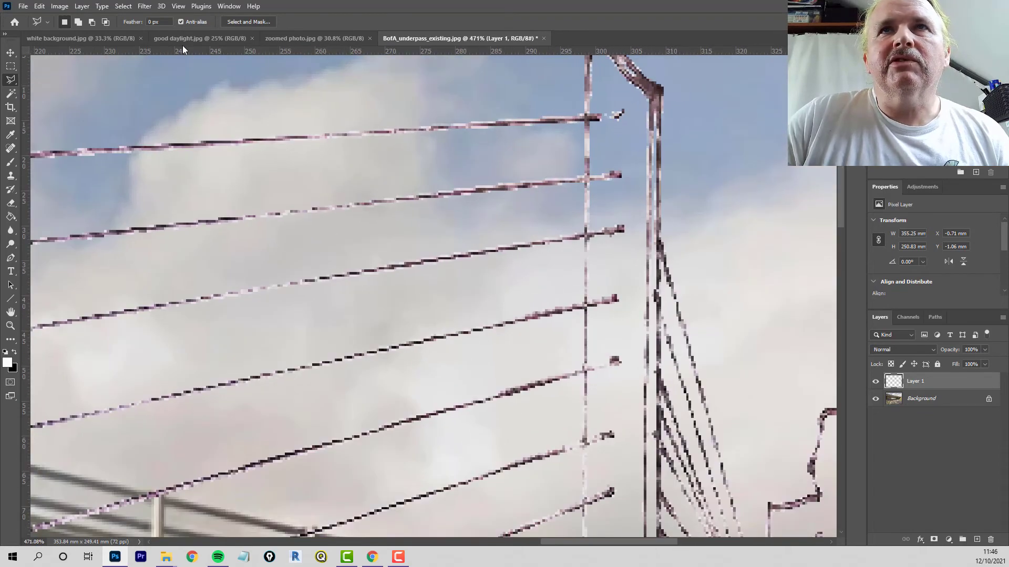
left_click(61, 6)
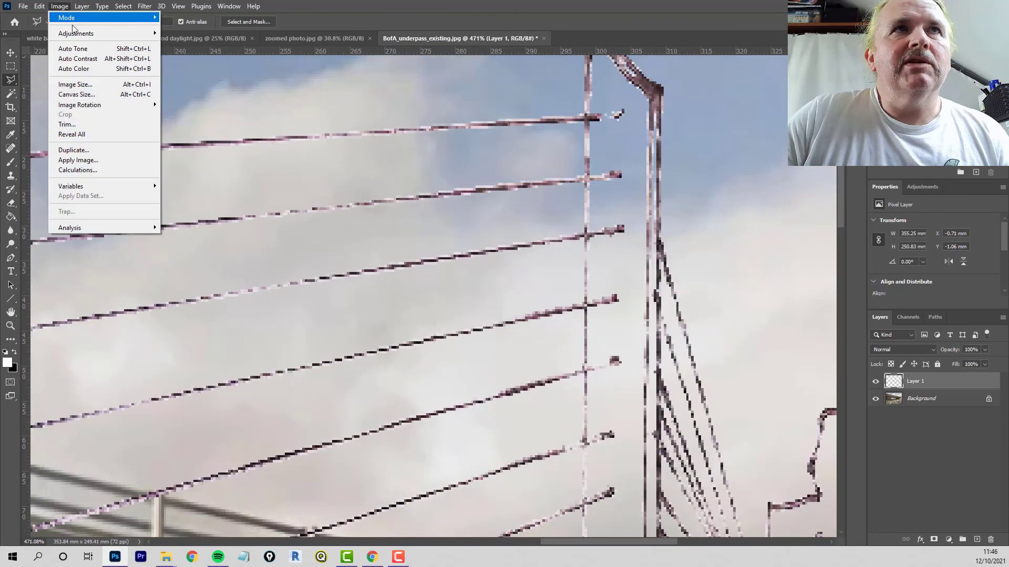
mouse_move(79, 33)
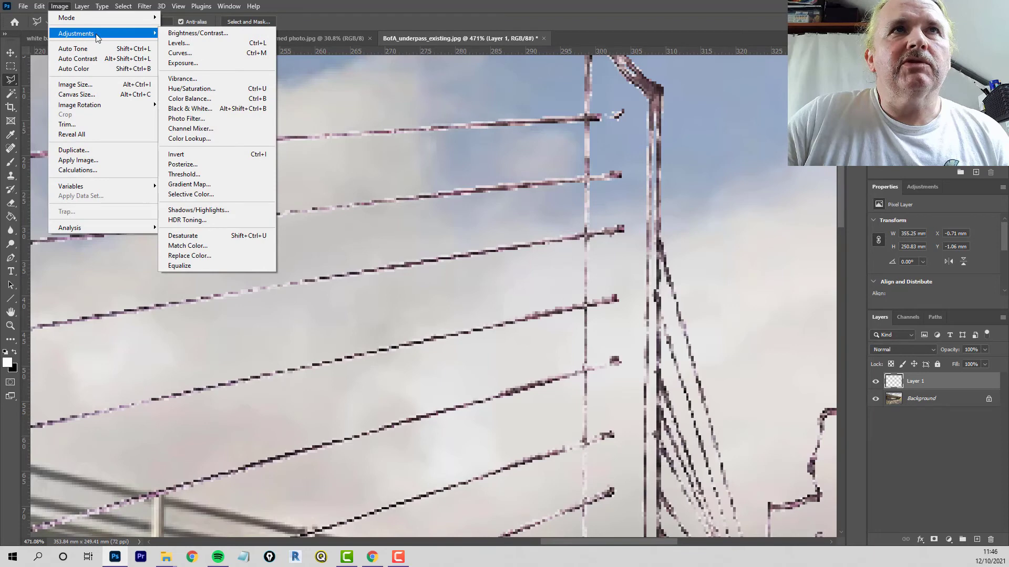
left_click(193, 34)
left_click_drag(643, 124, 589, 128)
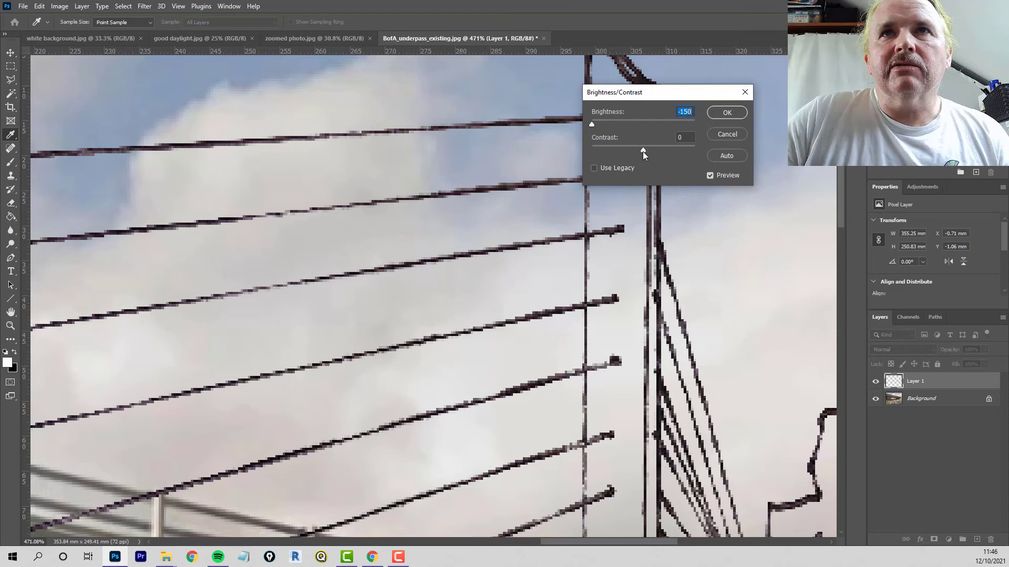
mouse_move(643, 150)
left_mouse_down()
mouse_move(704, 150)
mouse_move(619, 150)
mouse_move(685, 150)
left_mouse_up()
left_click(727, 112)
key("l")
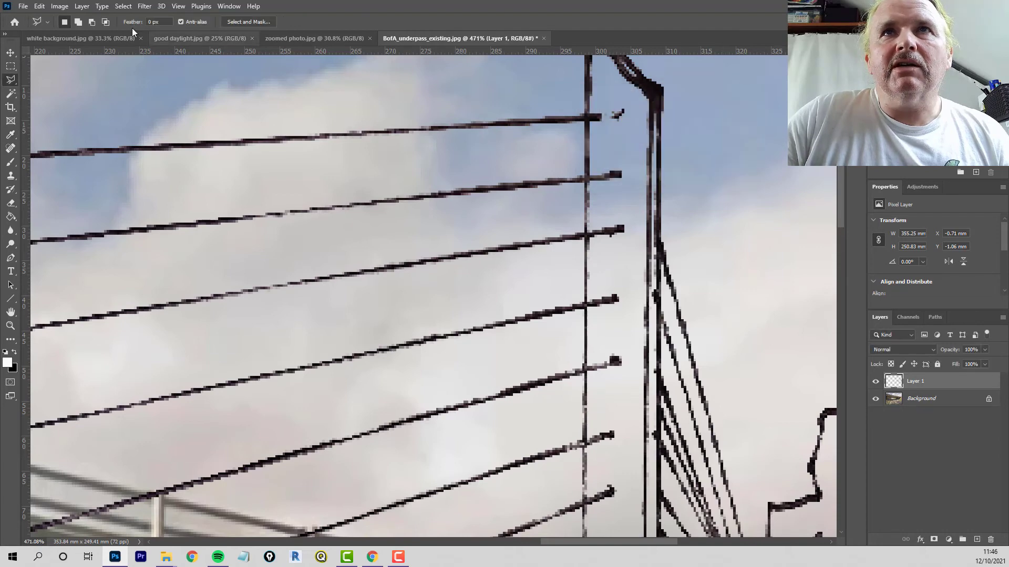
- Apply another Brightness/Contrast adjustment to the sketch lines with brightness at its minimum and contrast moderately raised
left_click(57, 7)
mouse_move(78, 34)
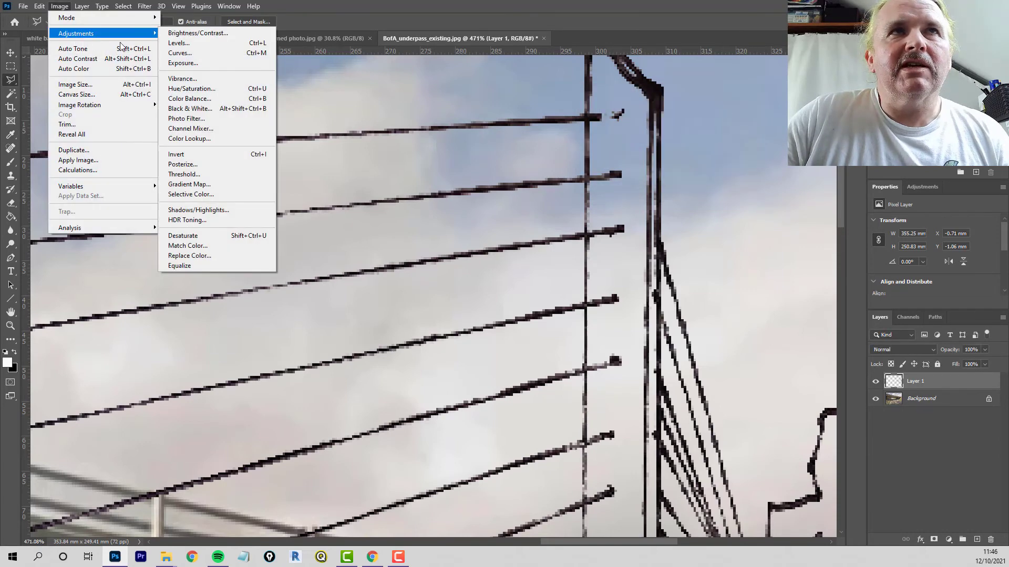
left_click(199, 35)
left_click_drag(643, 127, 553, 130)
left_click_drag(643, 152, 663, 151)
left_click(726, 113)
key("l")
- Invert the colours of the sketch layer to turn its black lines white
scroll(527, 212, "down", 10)
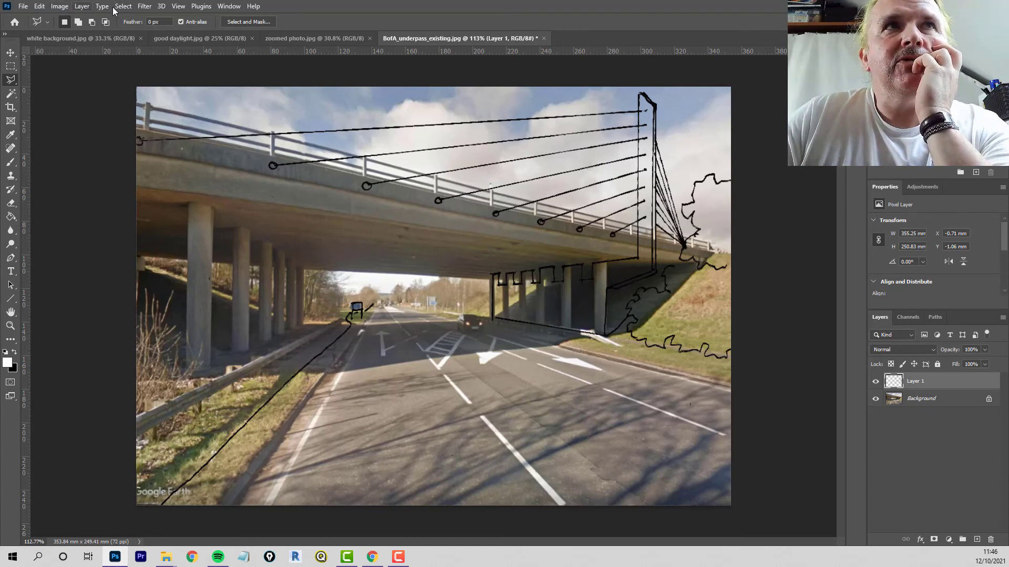
left_click(60, 7)
mouse_move(72, 34)
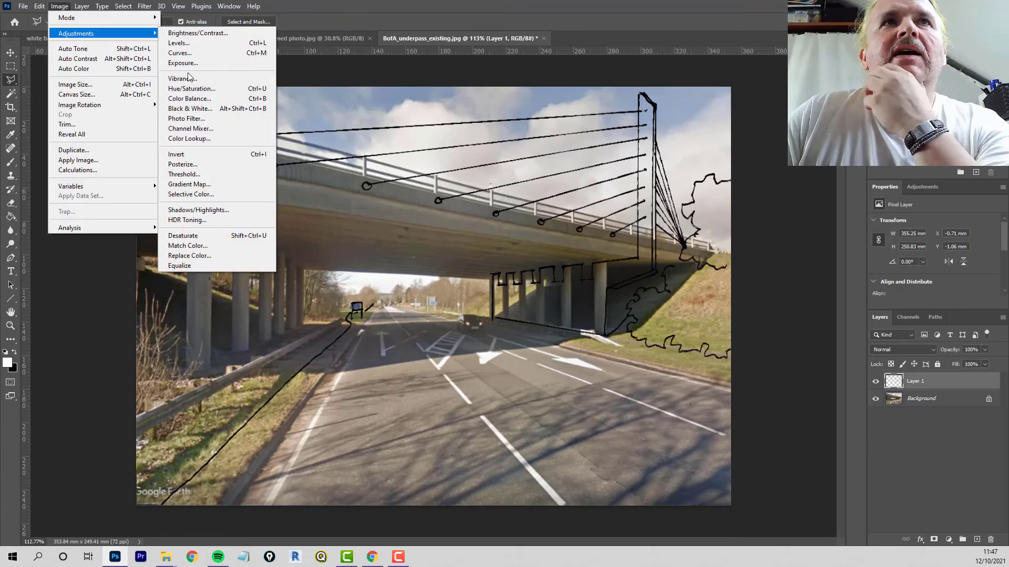
left_click(192, 156)
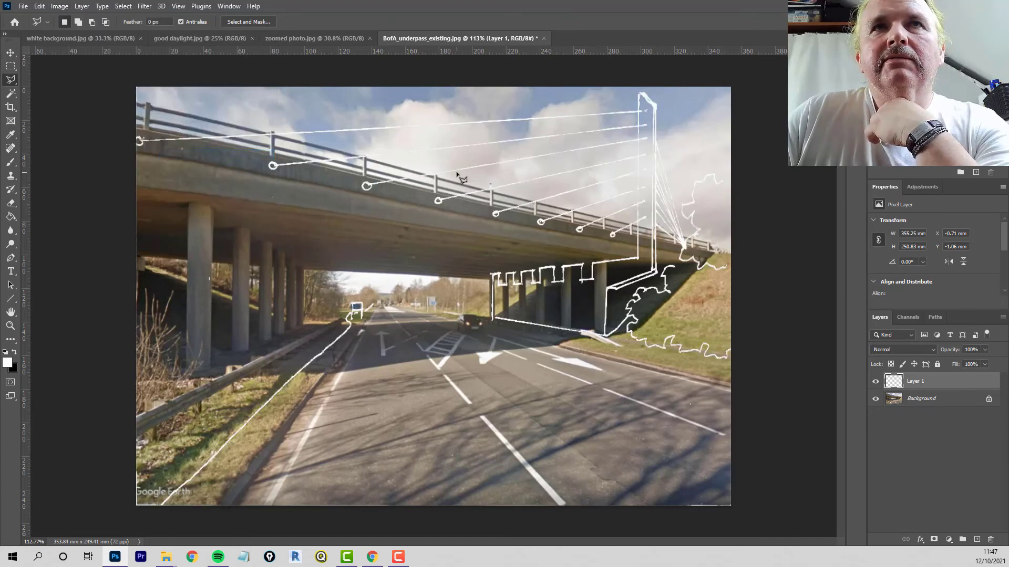
- Add a drop shadow to Layer 1 with angle 135°, distance 3 px, spread 3% and size 3 px, and toggle it off and on to compare
scroll(670, 164, "up", 5)
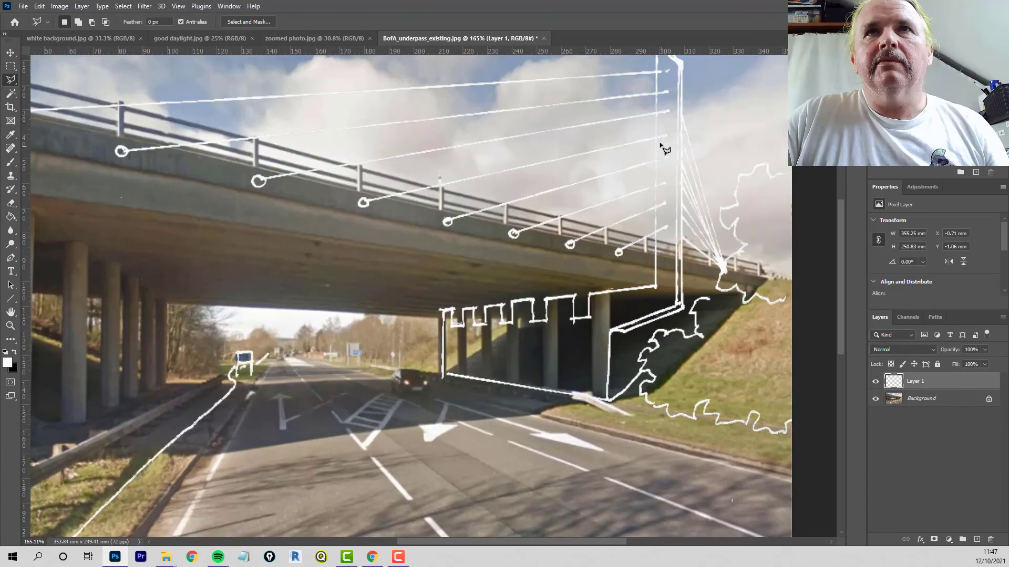
scroll(663, 141, "down", 6)
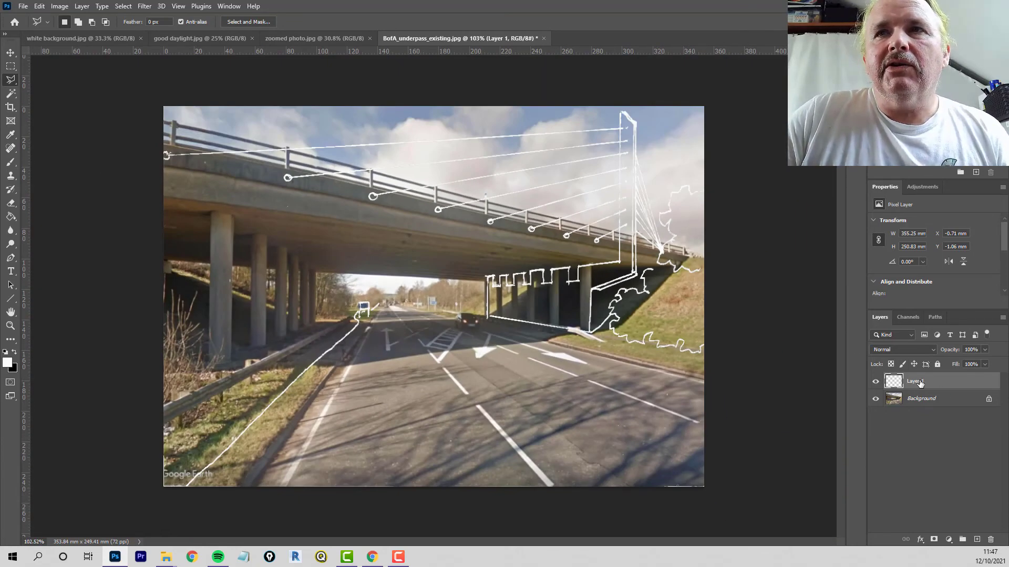
left_click(921, 541)
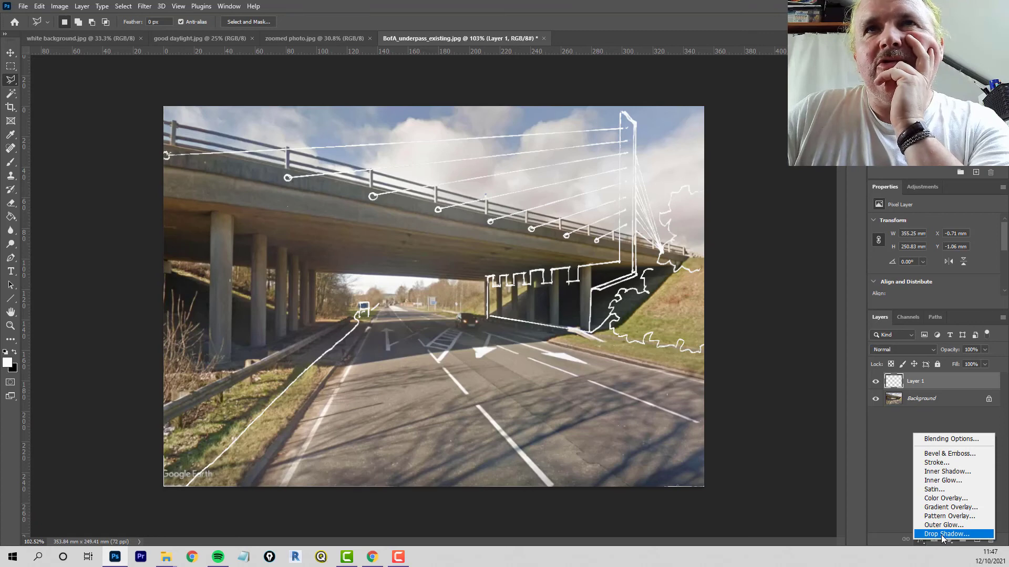
left_click(943, 535)
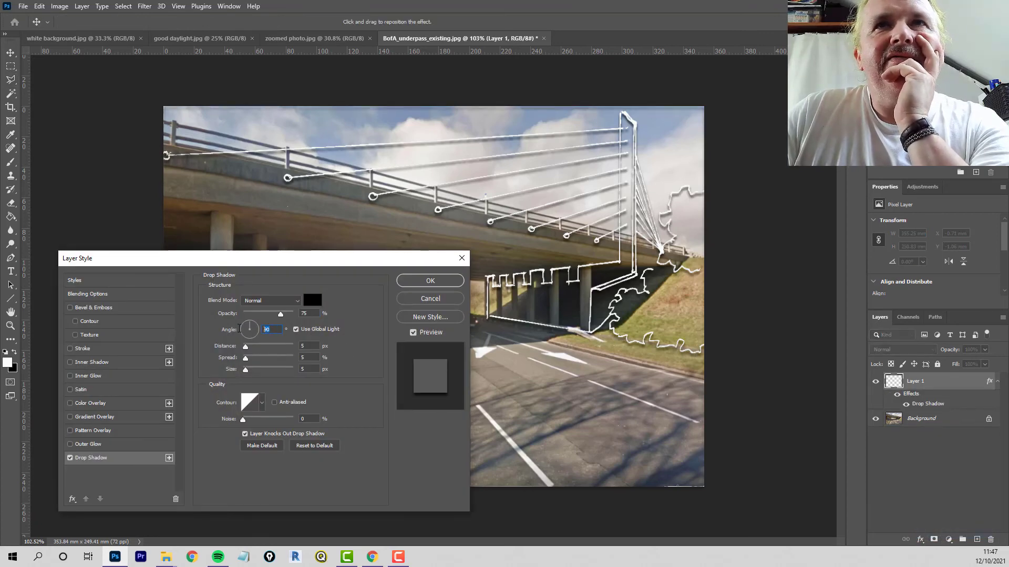
type("135")
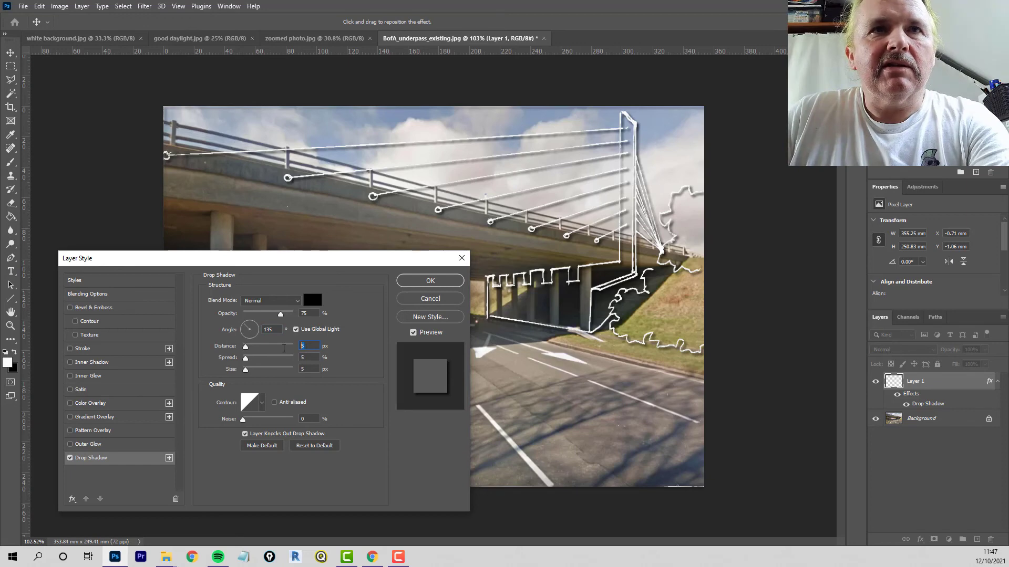
type("3")
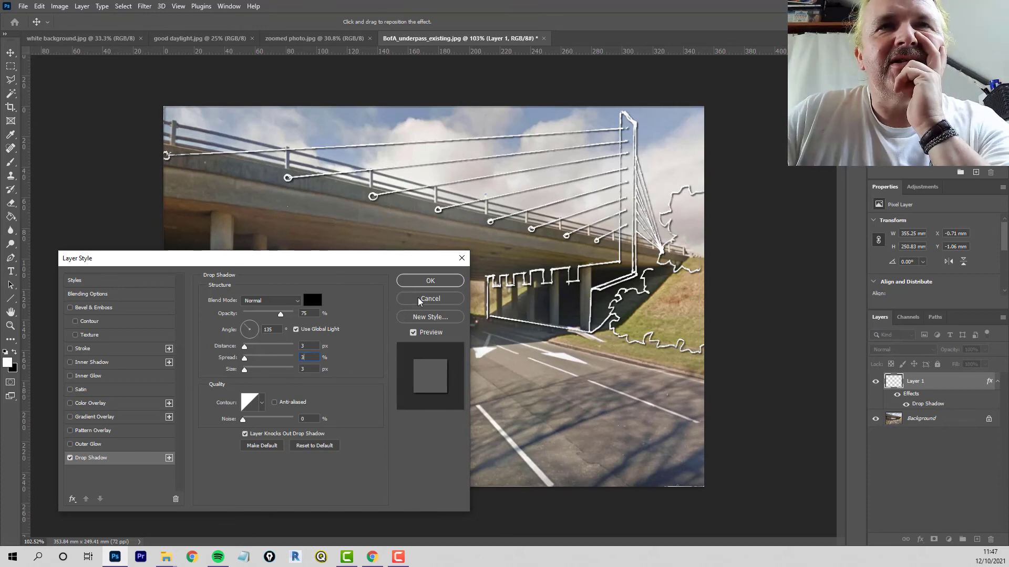
left_click(430, 281)
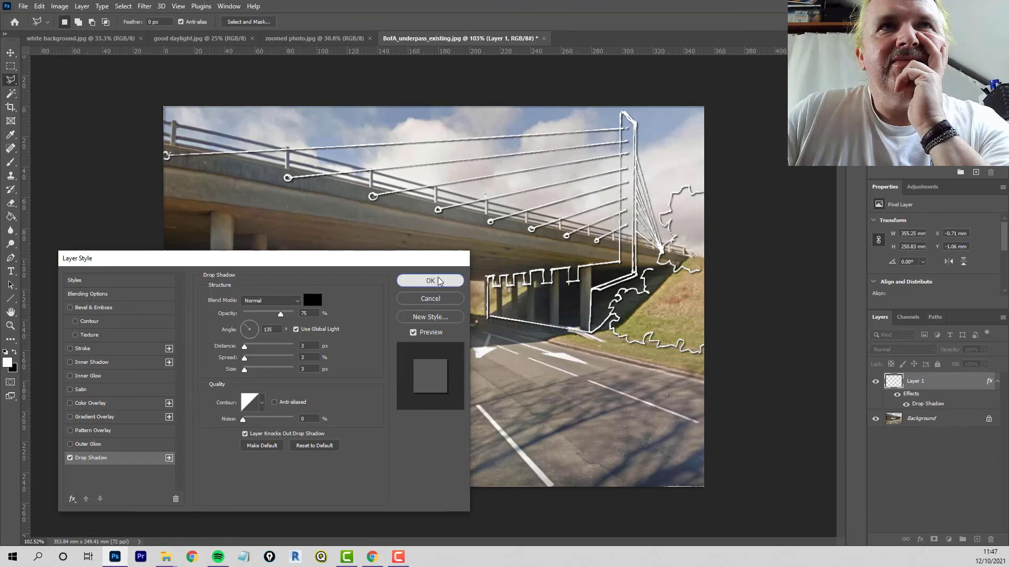
left_click(905, 405)
left_click(906, 405)
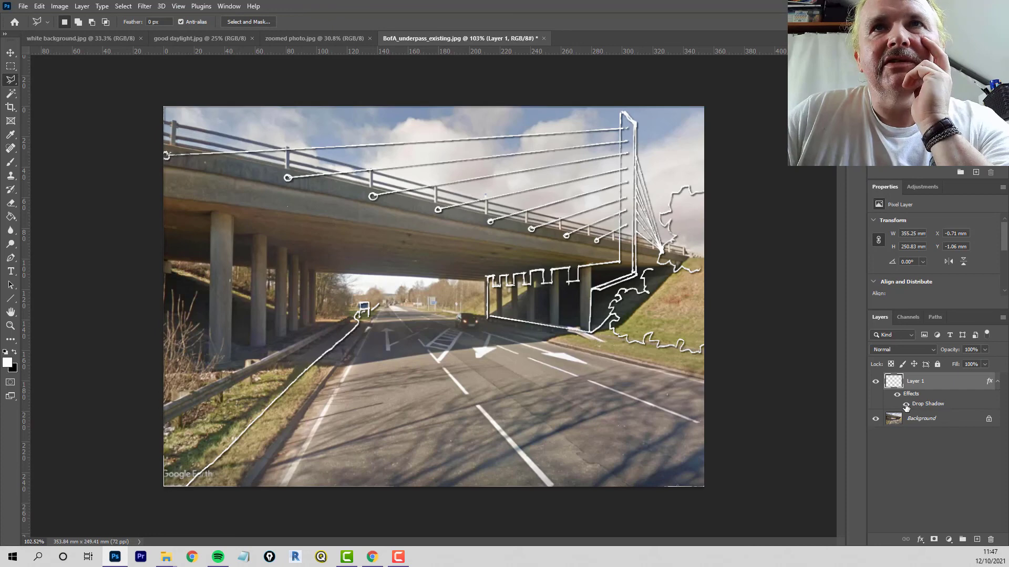